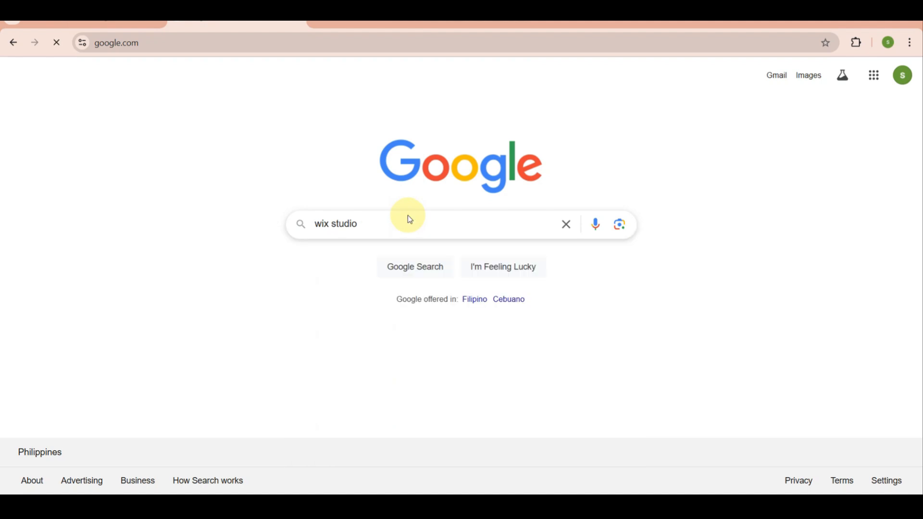
Open the Wix Studio site from the search results for "wix studio" and start creating
scroll(342, 216, "up", 5)
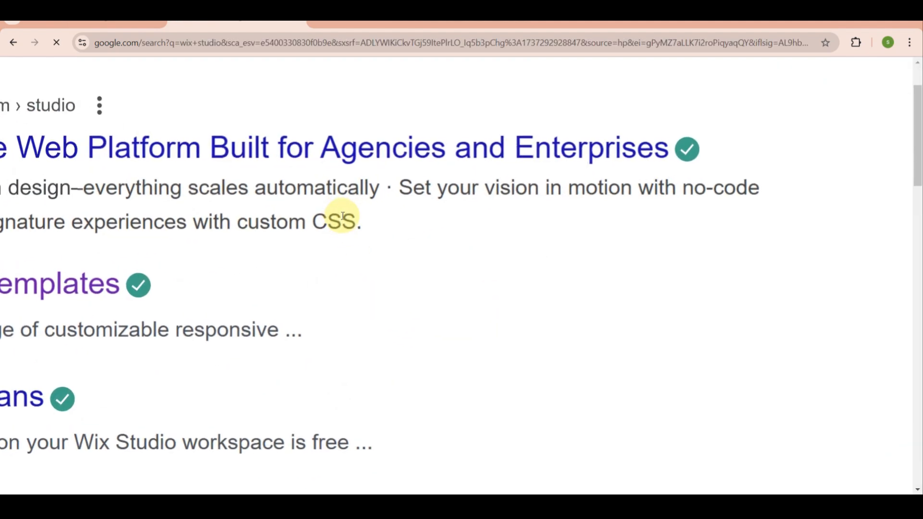
scroll(342, 216, "down", 3)
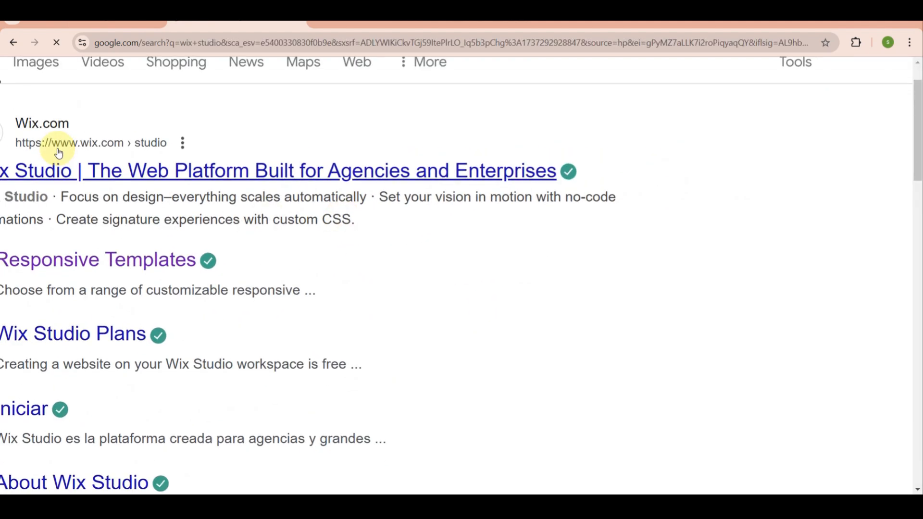
scroll(58, 150, "left", 2)
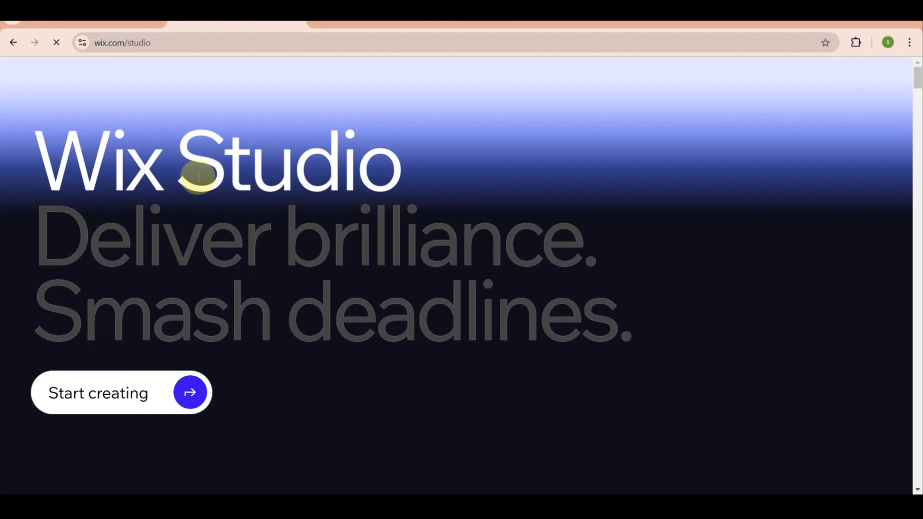
left_click(160, 395)
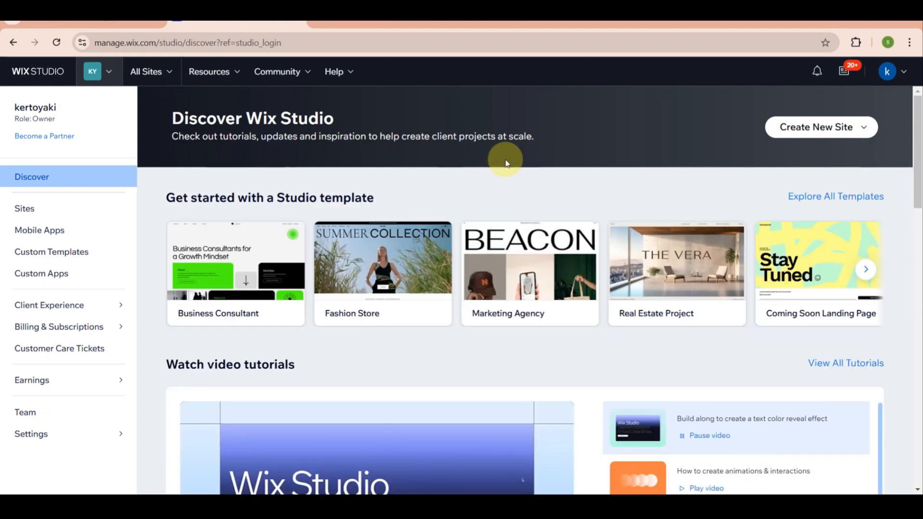
Look over the Studio templates and video tutorials on the Discover page
mouse_move(493, 264)
mouse_move(422, 261)
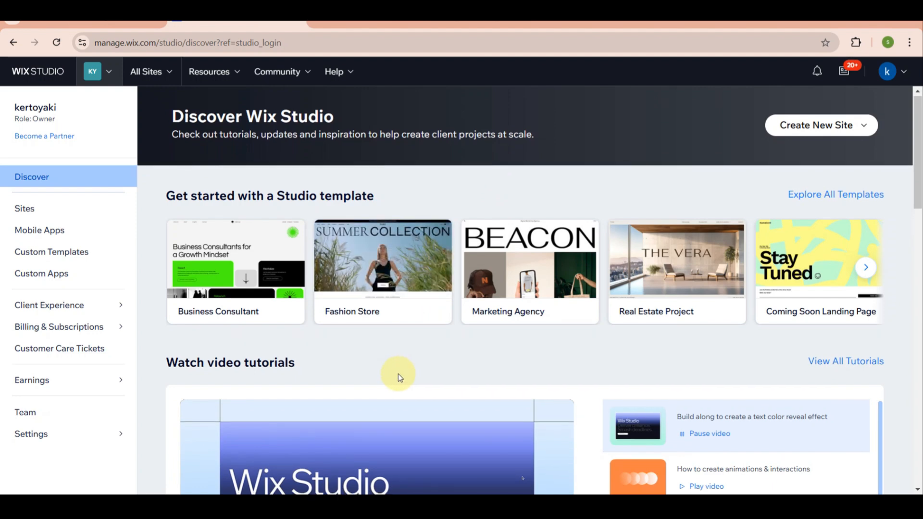
scroll(399, 378, "down", 2)
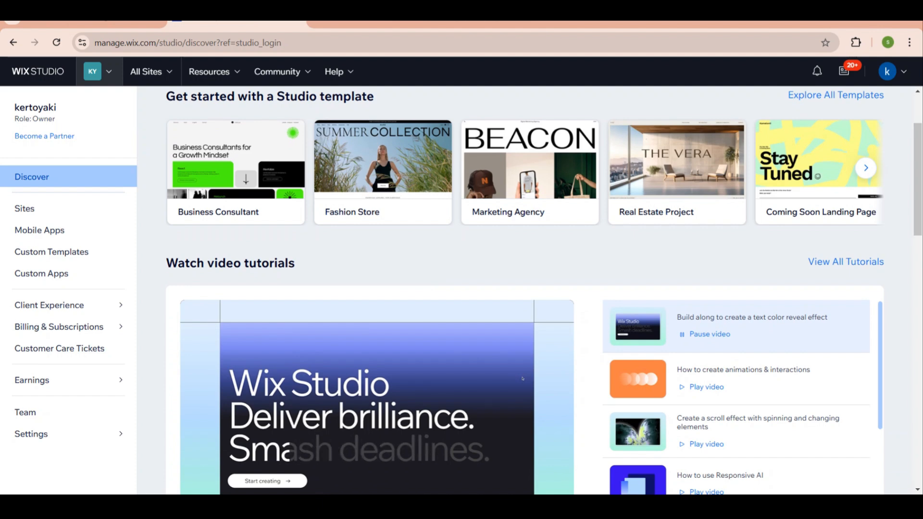
scroll(525, 290, "down", 4)
scroll(525, 291, "up", 4)
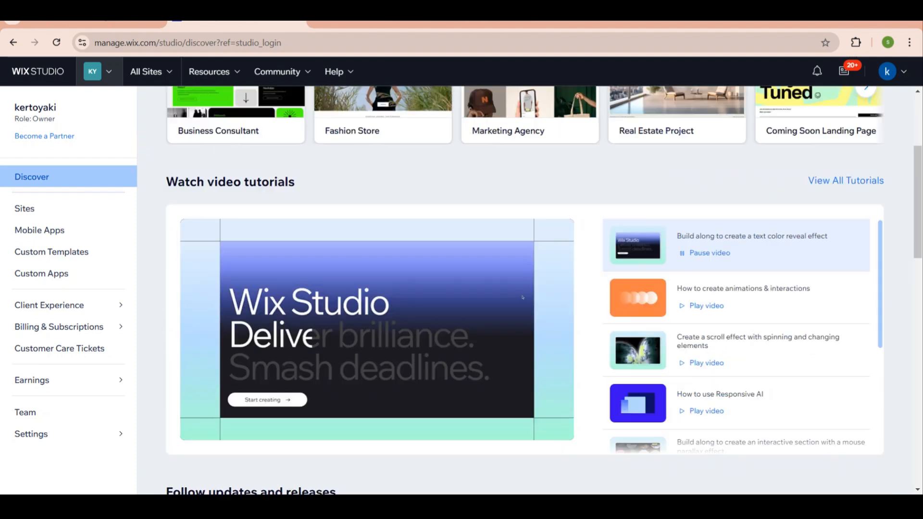
scroll(384, 302, "up", 2)
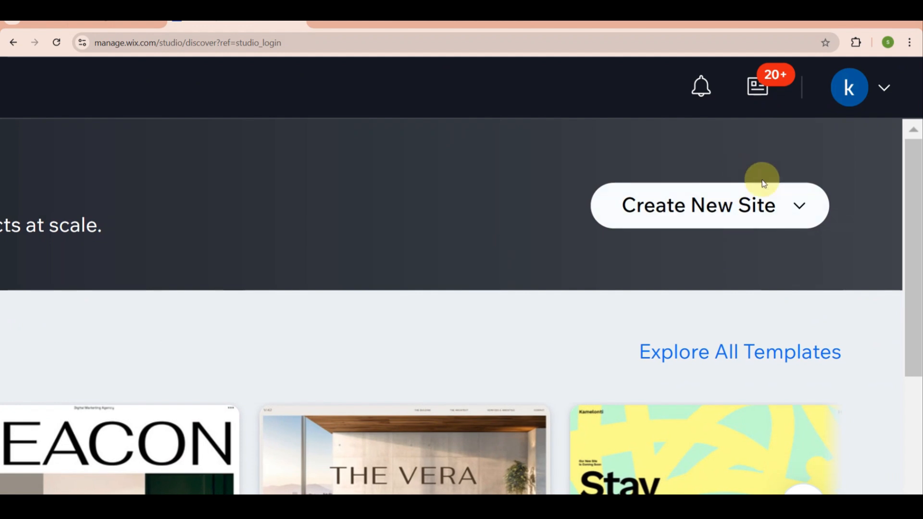
Start a new site from a Studio template
left_click(798, 210)
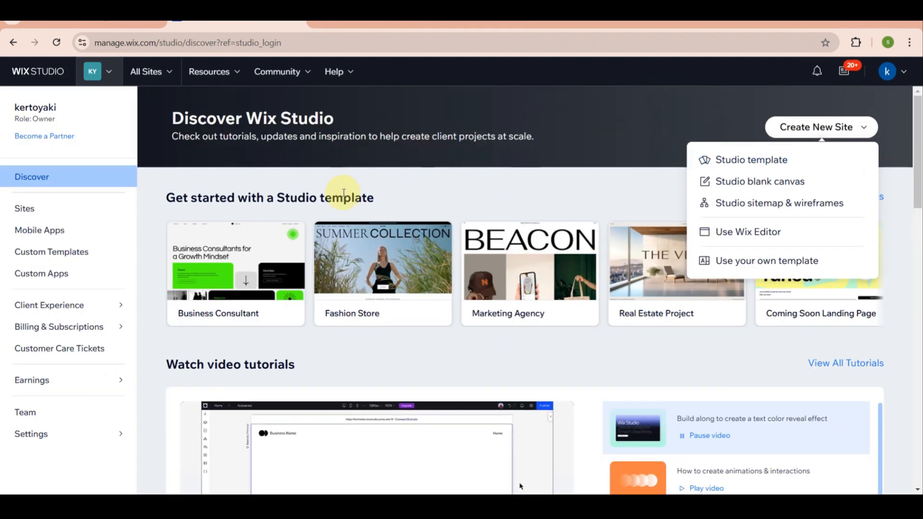
scroll(340, 196, "down", 5)
scroll(528, 288, "up", 5)
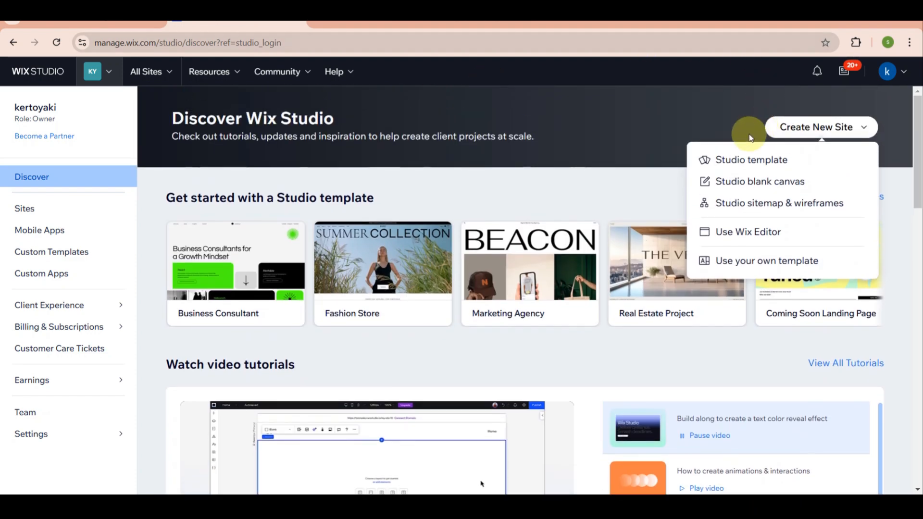
left_click(726, 159)
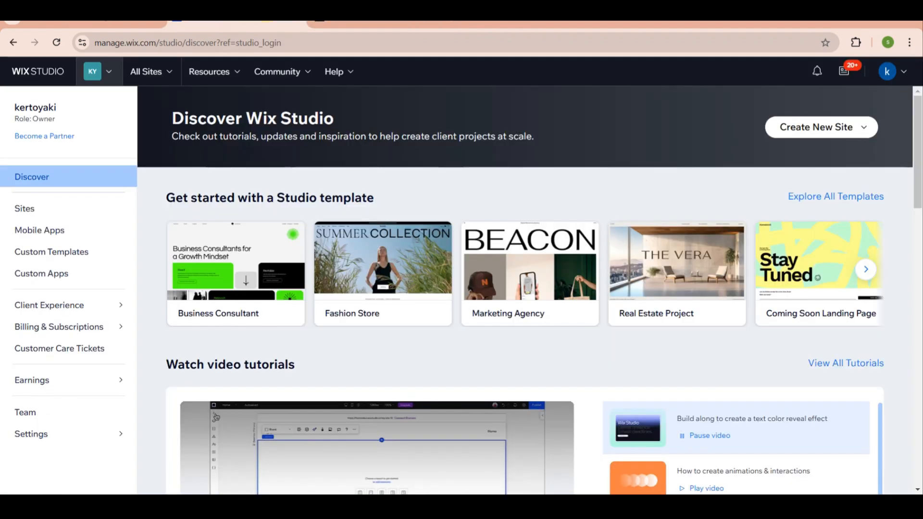
left_click(866, 128)
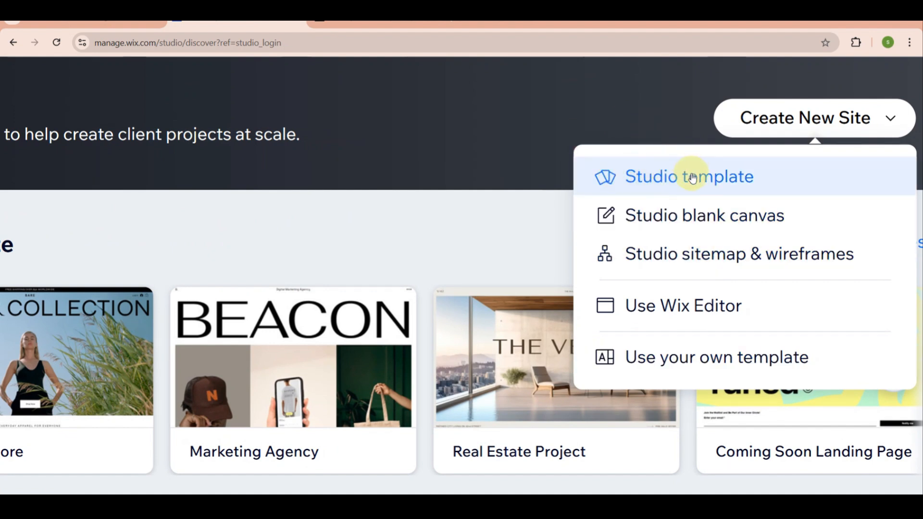
left_click(598, 166)
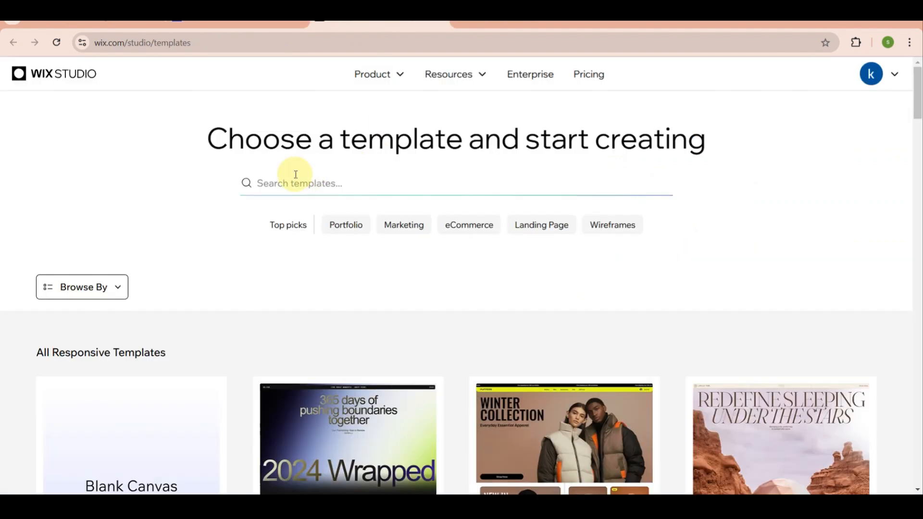
Search the Studio templates for "lash"
left_click(278, 178)
scroll(279, 177, "up", 5)
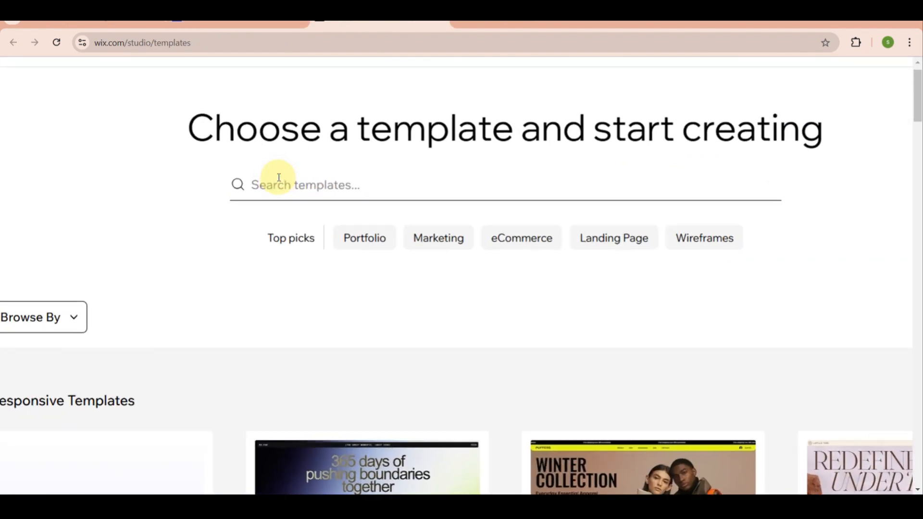
type("be")
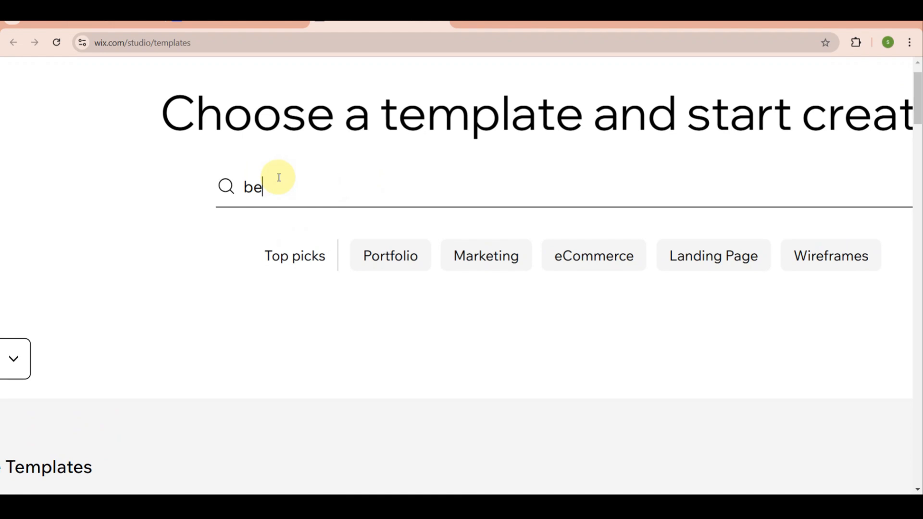
key("BackSpace")
type("lash")
key("Return")
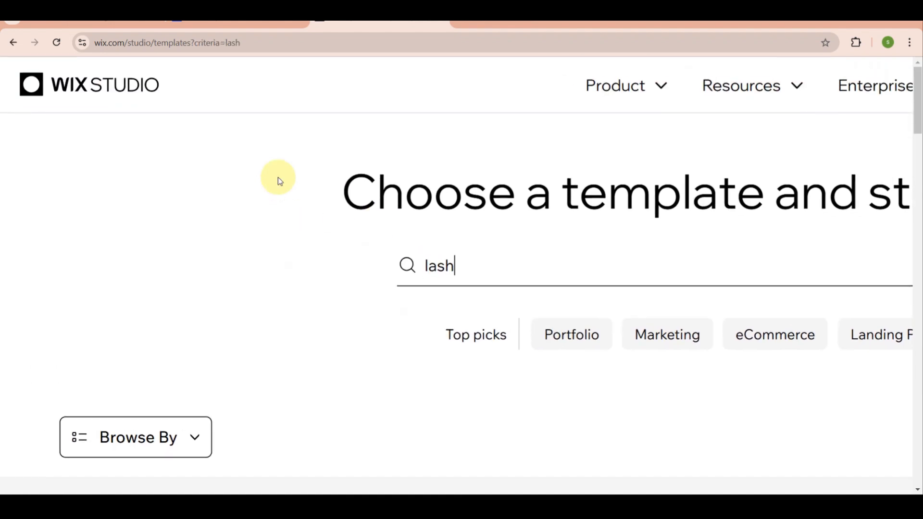
Browse the beauty and salon templates found for "lash" to compare their designs
scroll(218, 336, "down", 2)
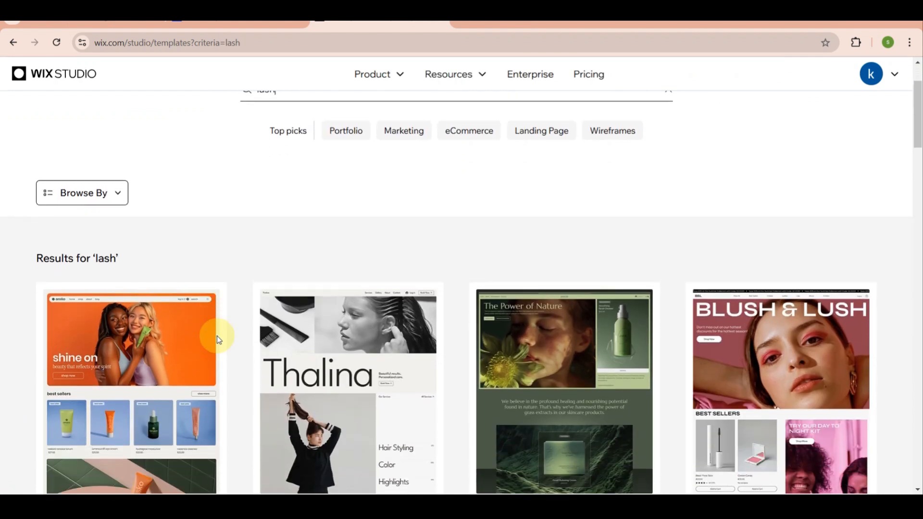
mouse_move(293, 366)
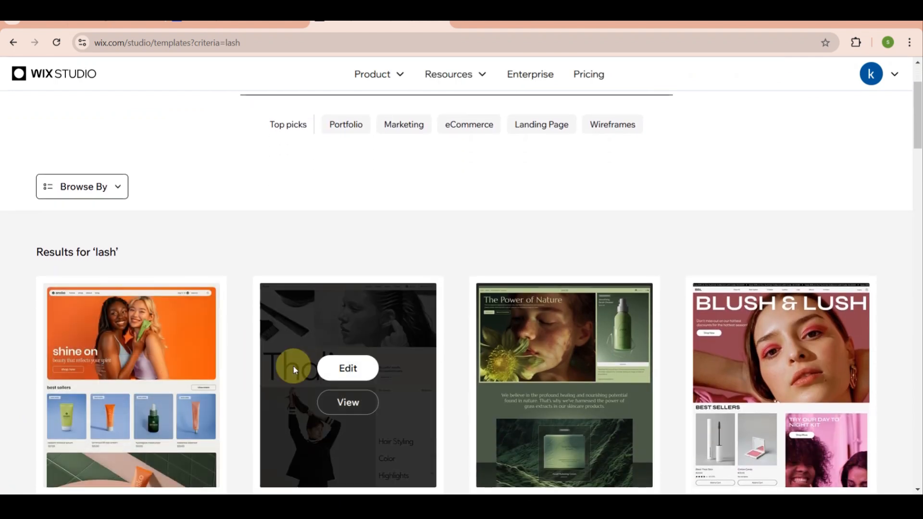
mouse_move(518, 374)
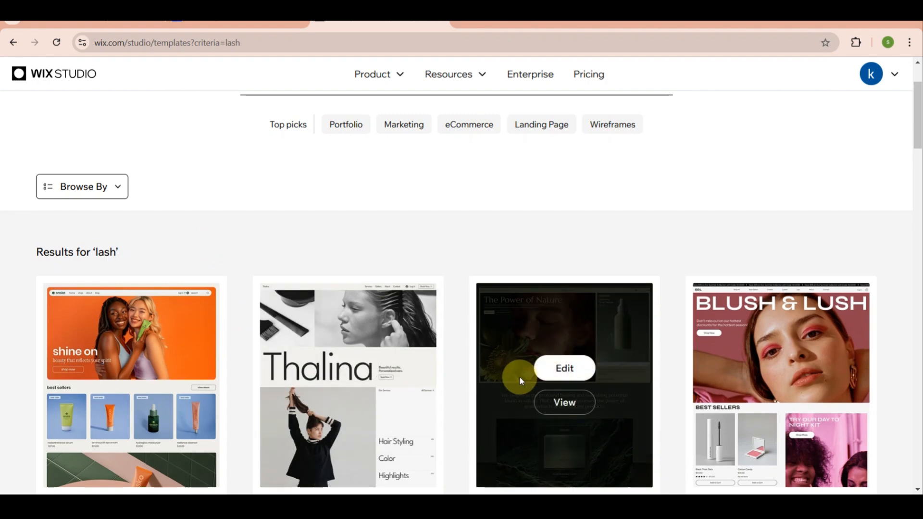
scroll(520, 376, "down", 4)
mouse_move(134, 405)
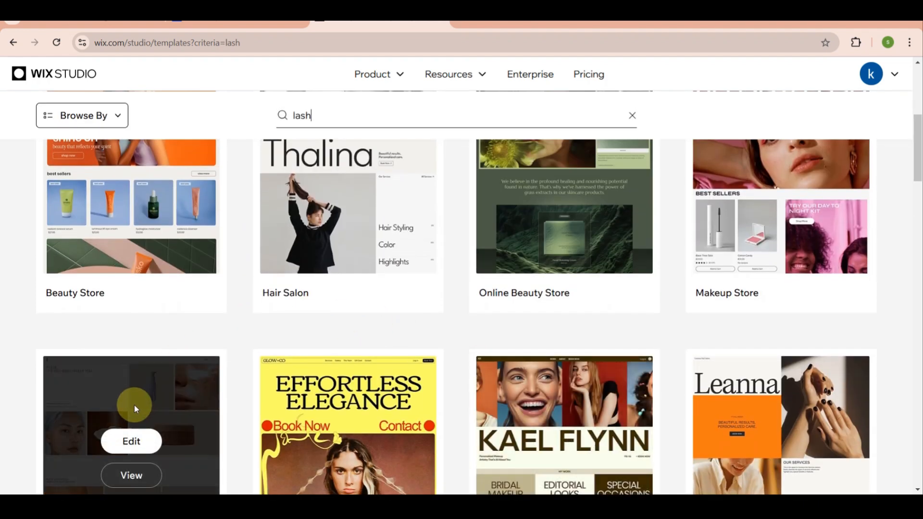
mouse_move(540, 399)
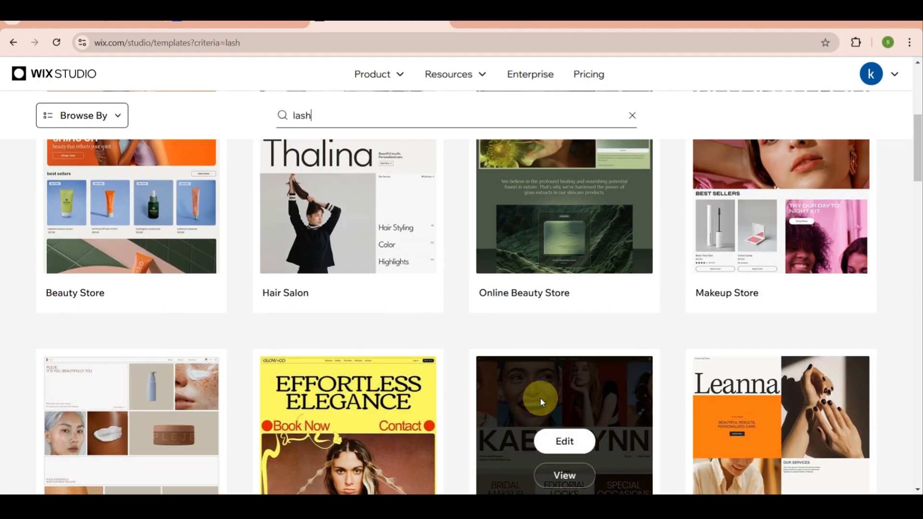
scroll(540, 399, "down", 5)
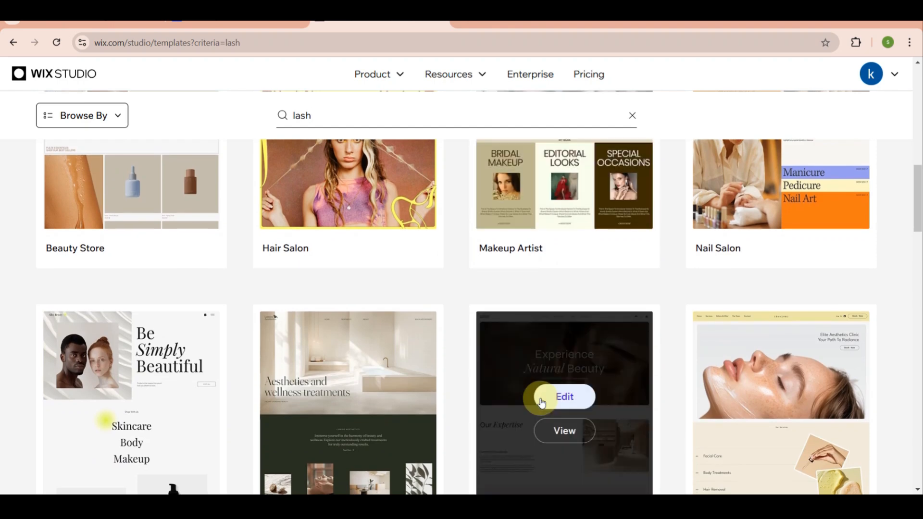
mouse_move(346, 392)
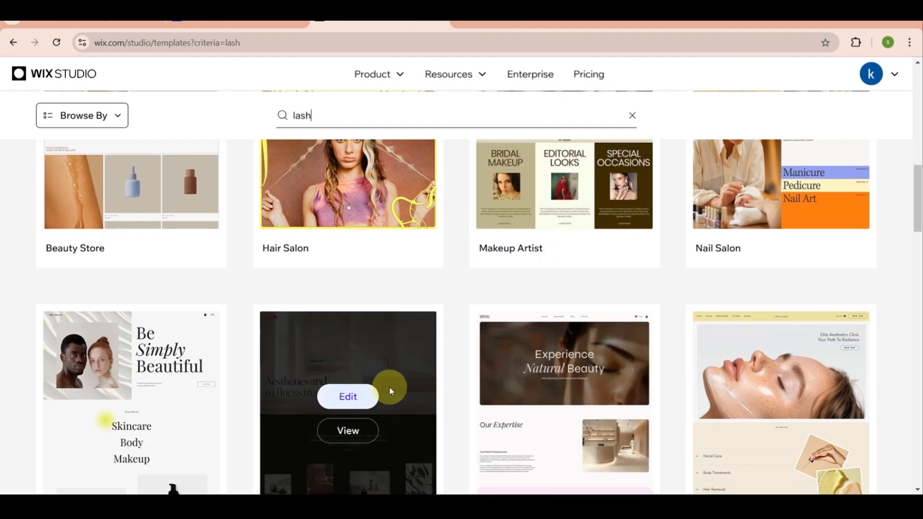
mouse_move(488, 405)
scroll(487, 406, "down", 2)
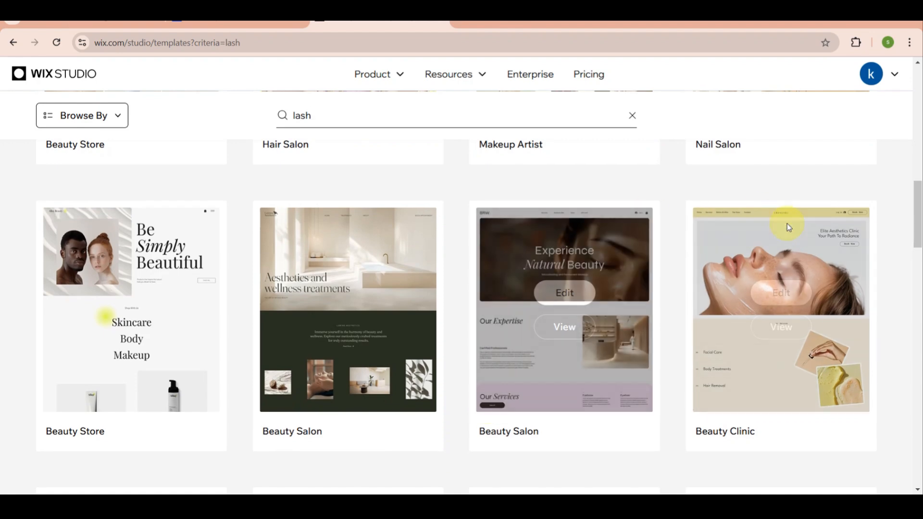
mouse_move(803, 291)
scroll(793, 294, "up", 5)
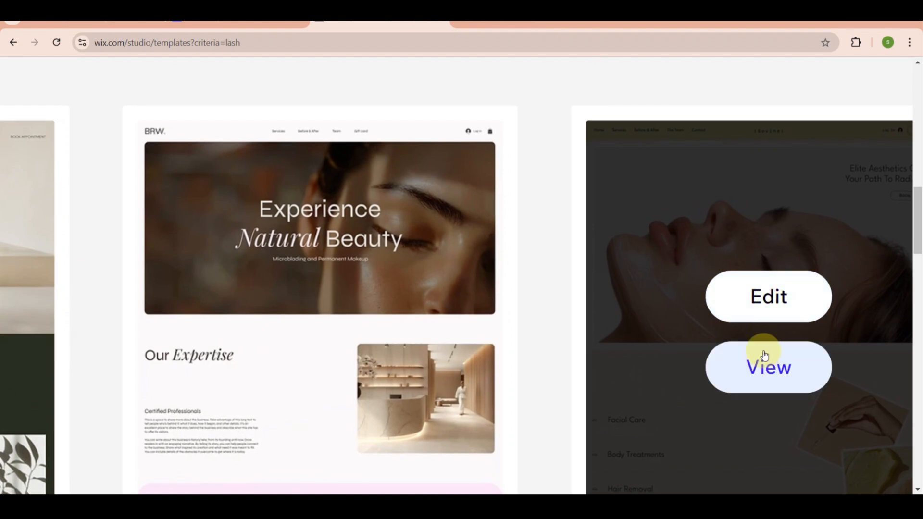
scroll(767, 253, "down", 5)
scroll(766, 252, "down", 4)
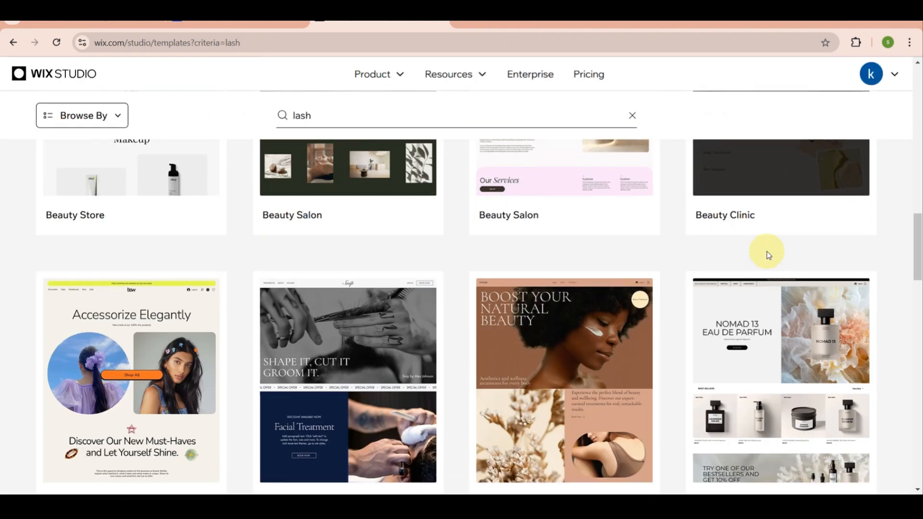
scroll(766, 252, "down", 4)
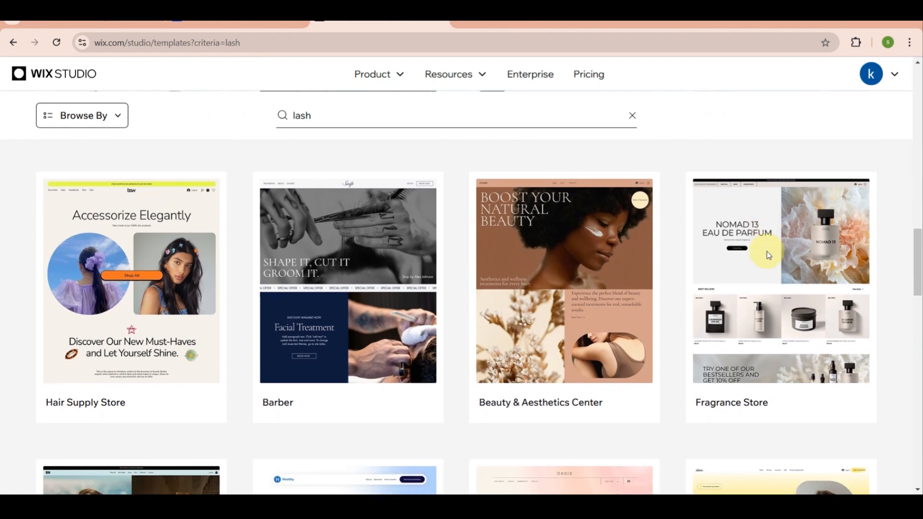
scroll(767, 252, "down", 2)
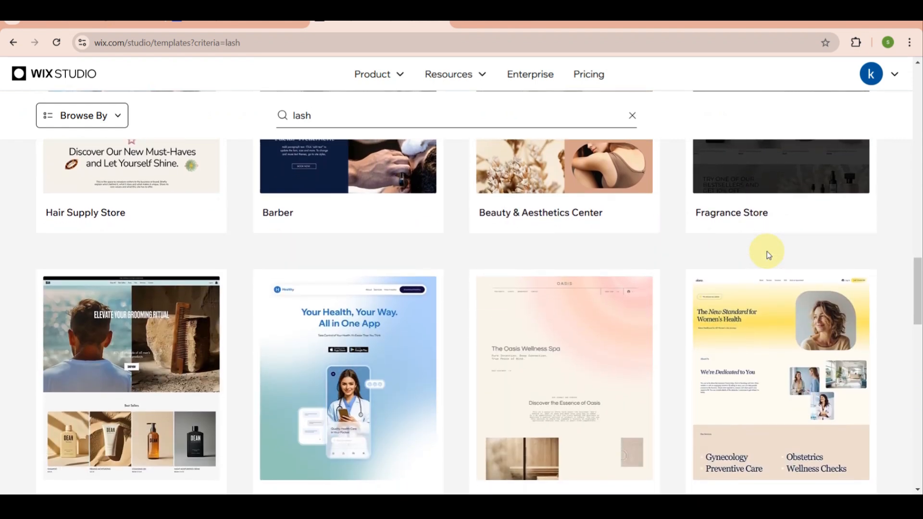
Open the Beauty Clinic template for editing
scroll(766, 252, "up", 10)
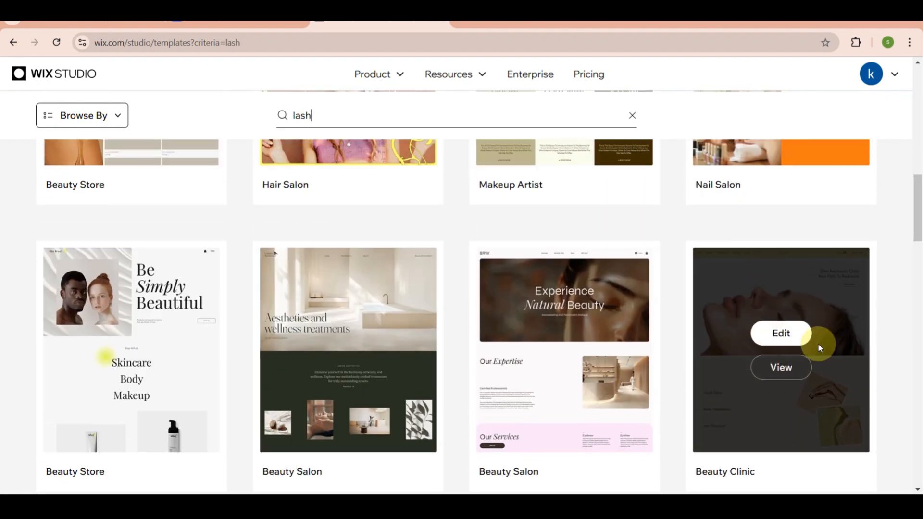
scroll(818, 343, "up", 5)
left_click(777, 332)
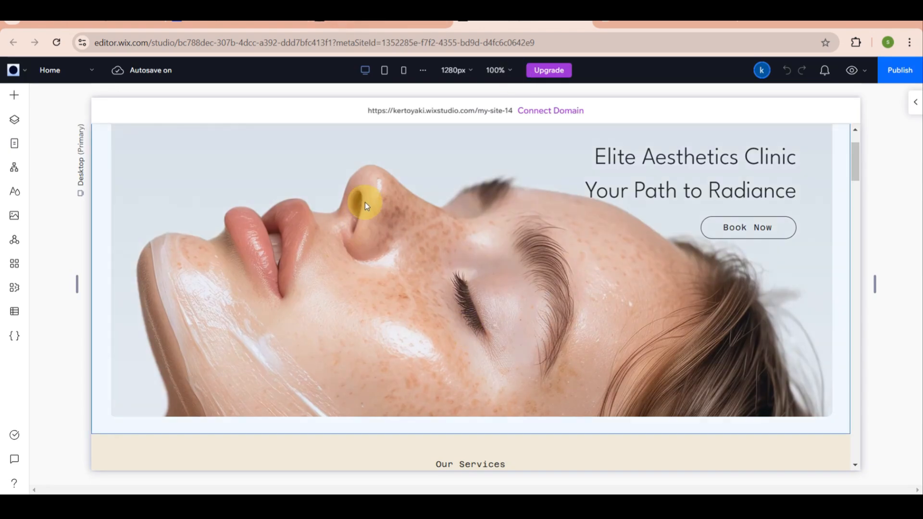
Look over the template's home page, from the header and hero section to the list of services
scroll(462, 218, "down", 3)
scroll(463, 217, "down", 4)
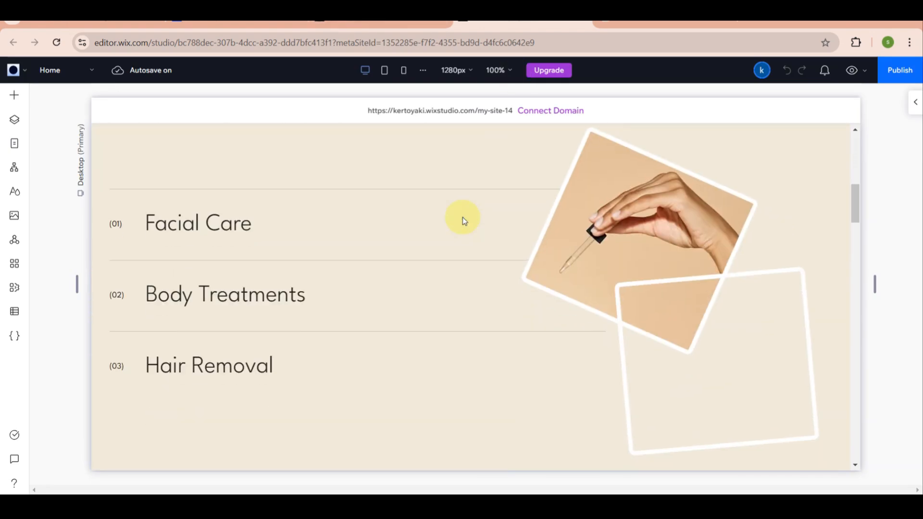
scroll(463, 217, "up", 8)
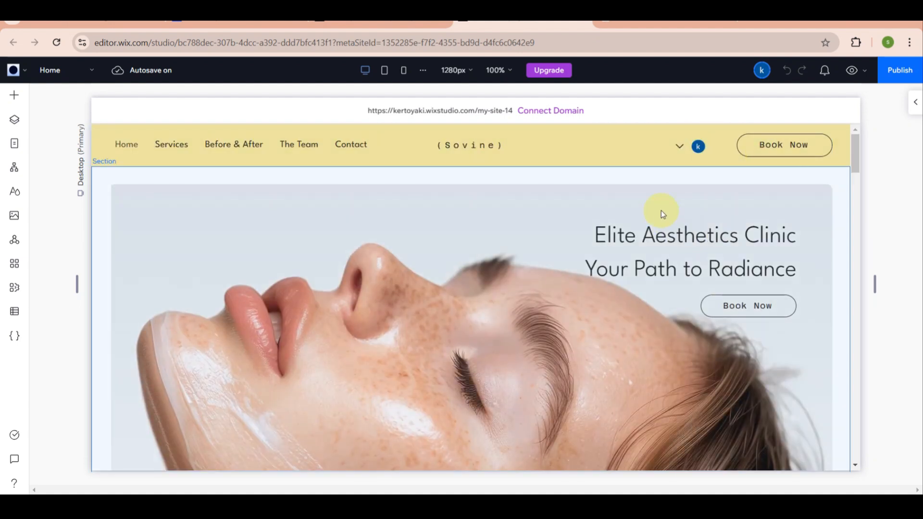
scroll(662, 211, "down", 3)
scroll(661, 211, "up", 2)
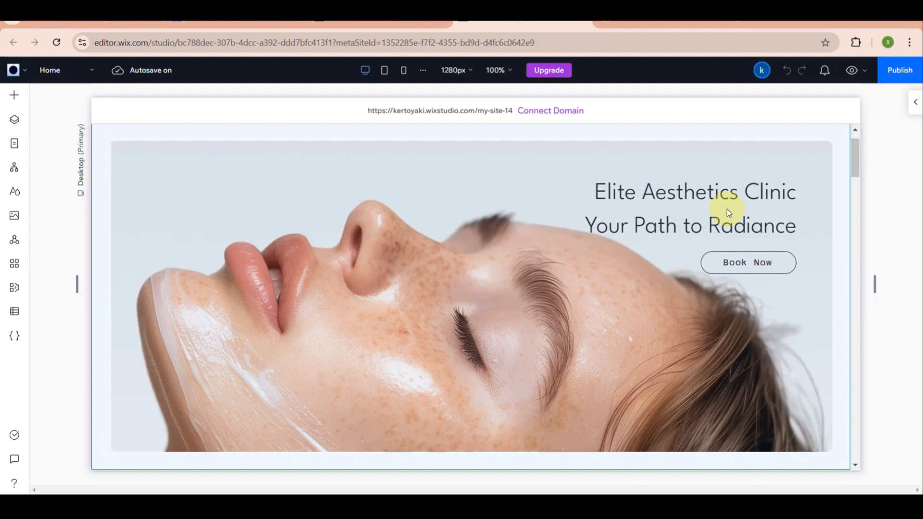
Inspect the editing options of the hero heading "Elite Aesthetics Clinic Your Path to Radiance" and of the hero image
left_click(697, 228)
left_click(697, 227)
left_click(697, 228)
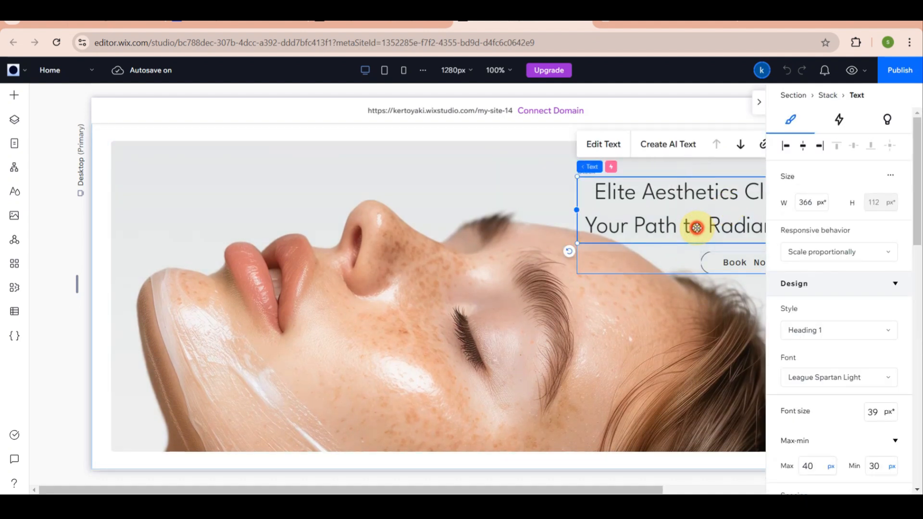
left_click(592, 394)
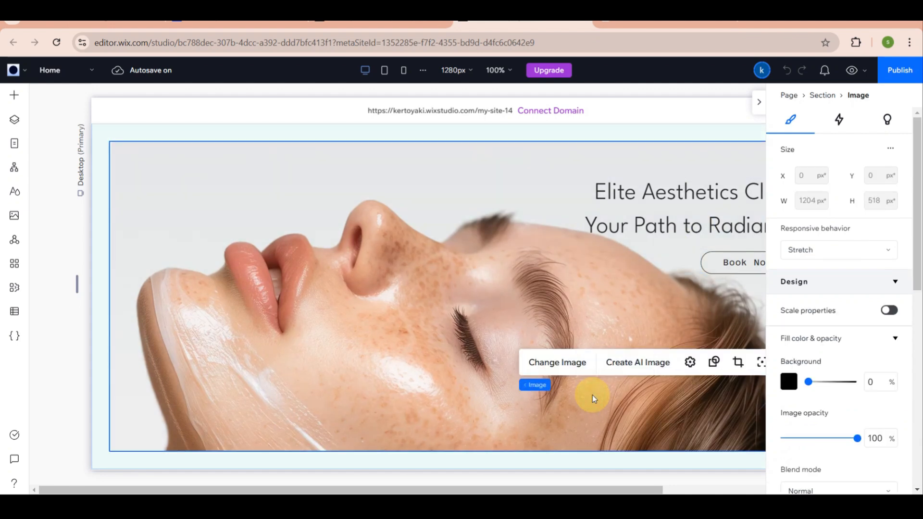
Hide the hero image's properties and clear the image selection to show the full canvas
left_click(596, 143)
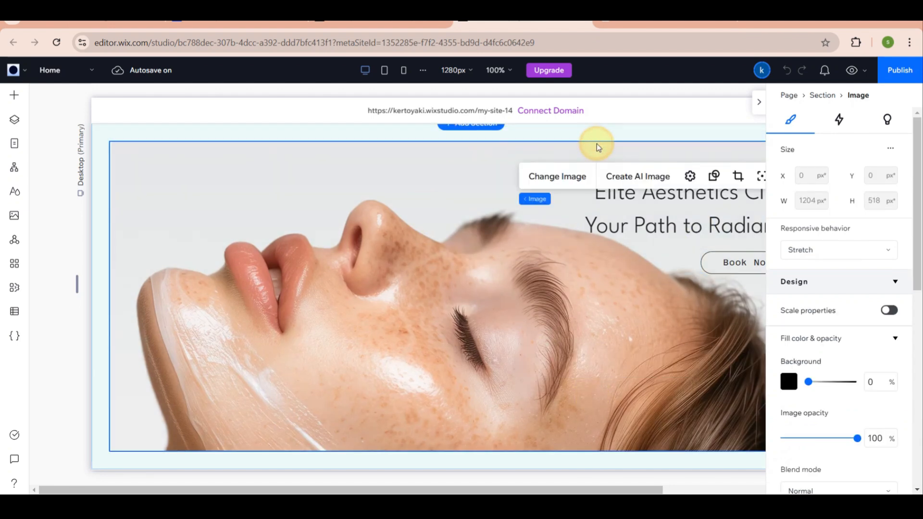
left_click(423, 274)
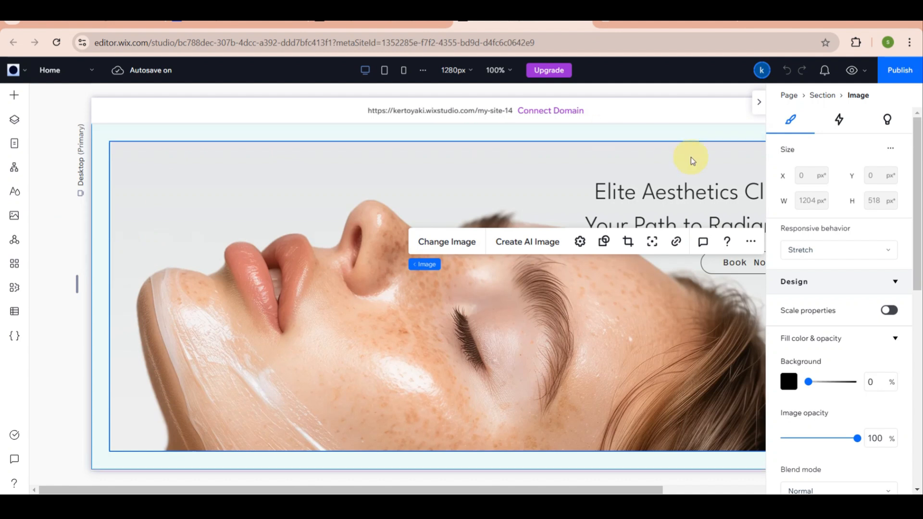
left_click(660, 163)
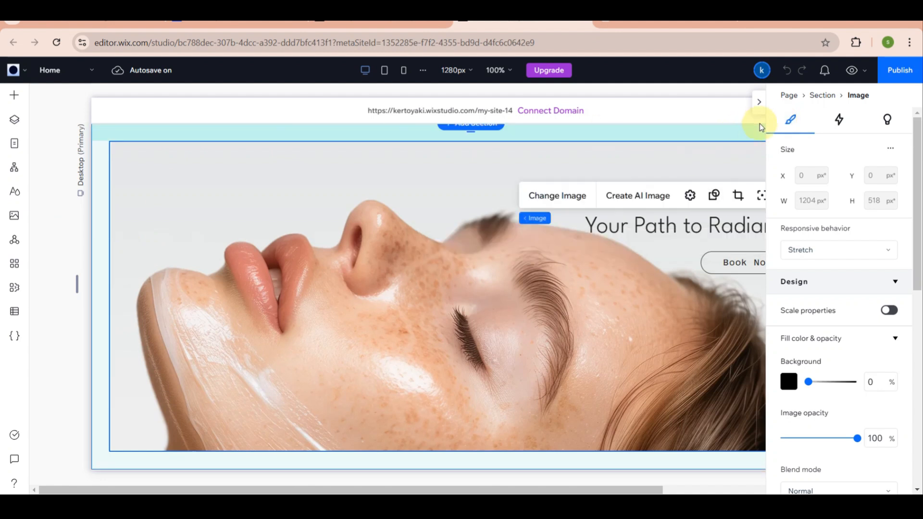
left_click(758, 106)
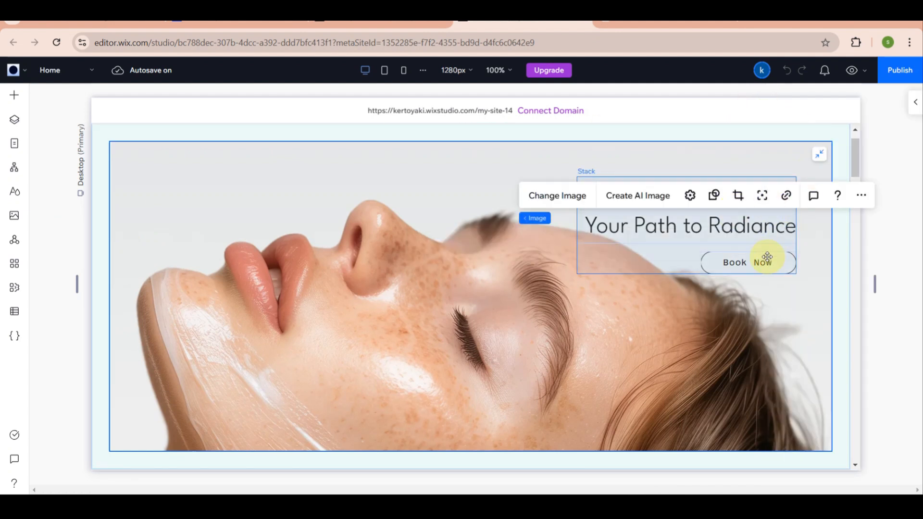
left_click(841, 297)
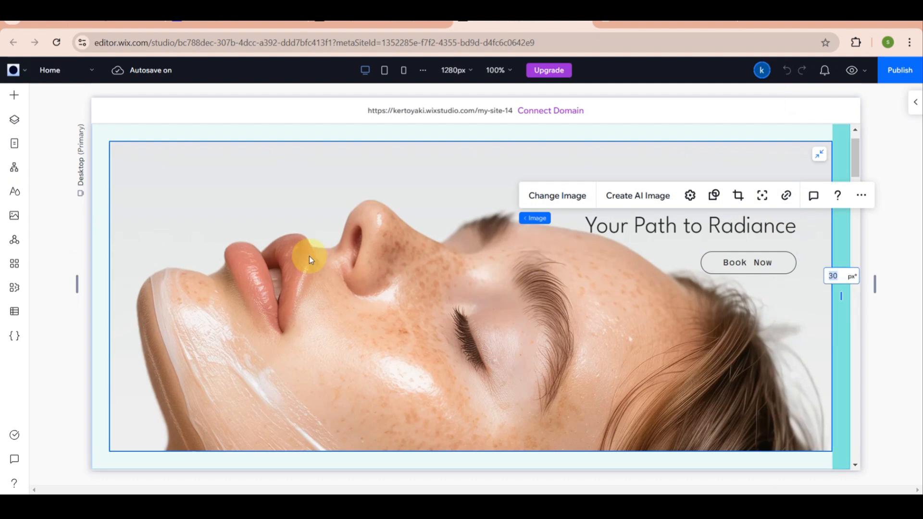
left_click(44, 230)
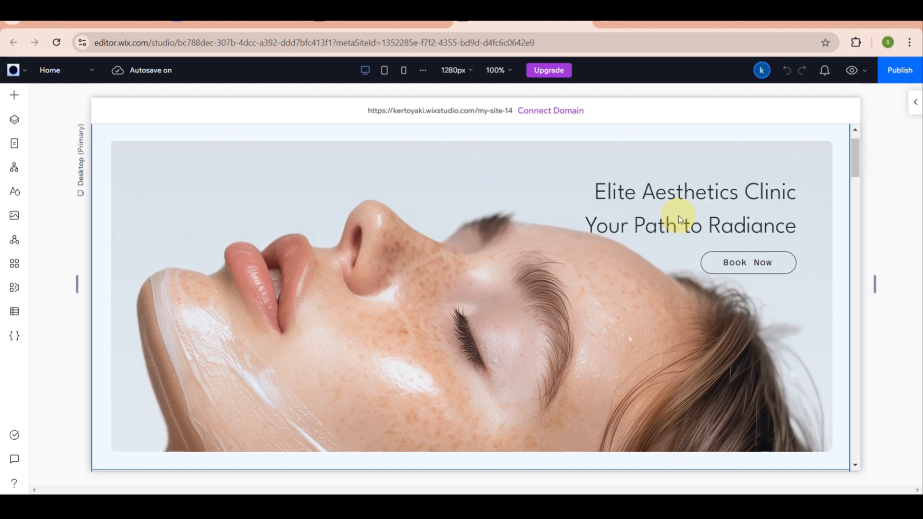
Replace the hero heading's first line, "Elite Aesthetics Clinic", with the copied text "Kai's Lash Studio"
left_click(702, 204)
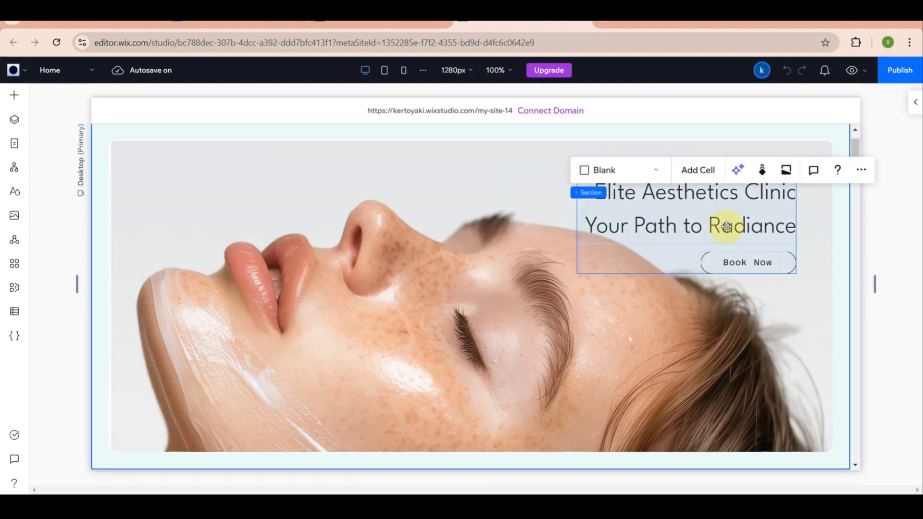
left_click(759, 199)
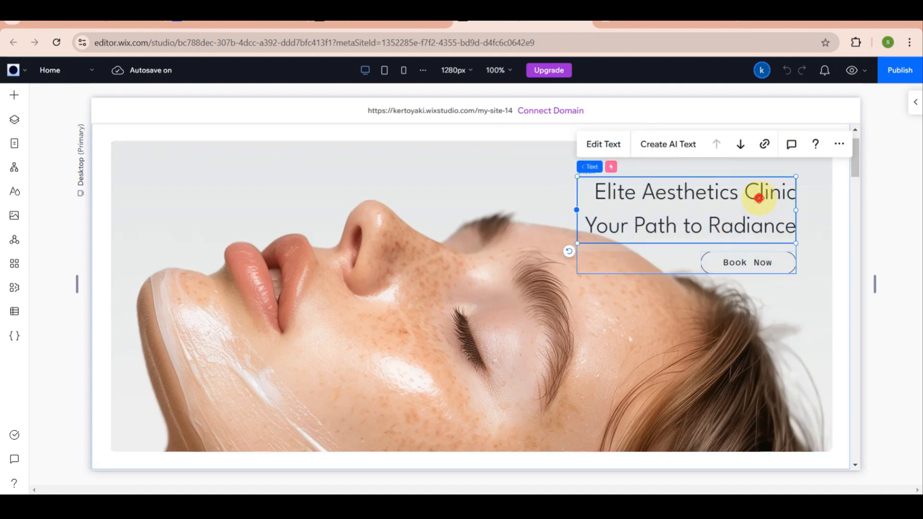
double_click(759, 197)
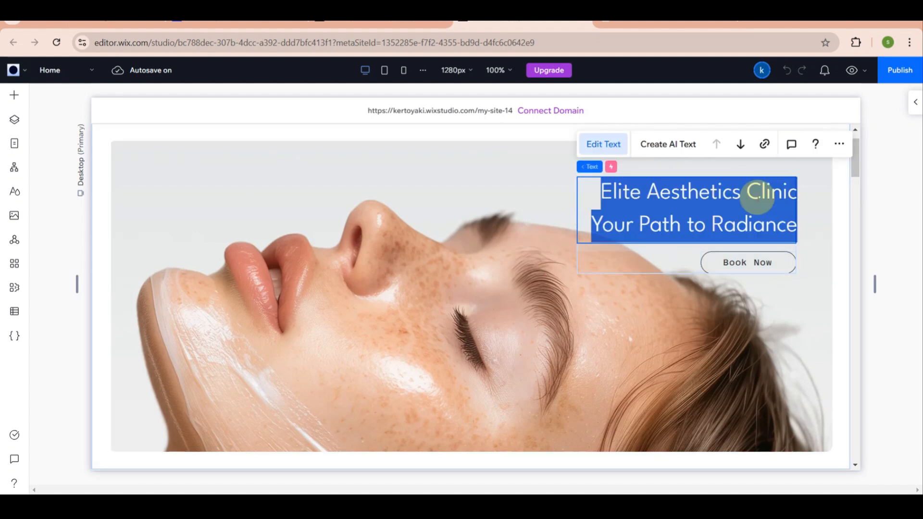
double_click(758, 198)
left_click(756, 197)
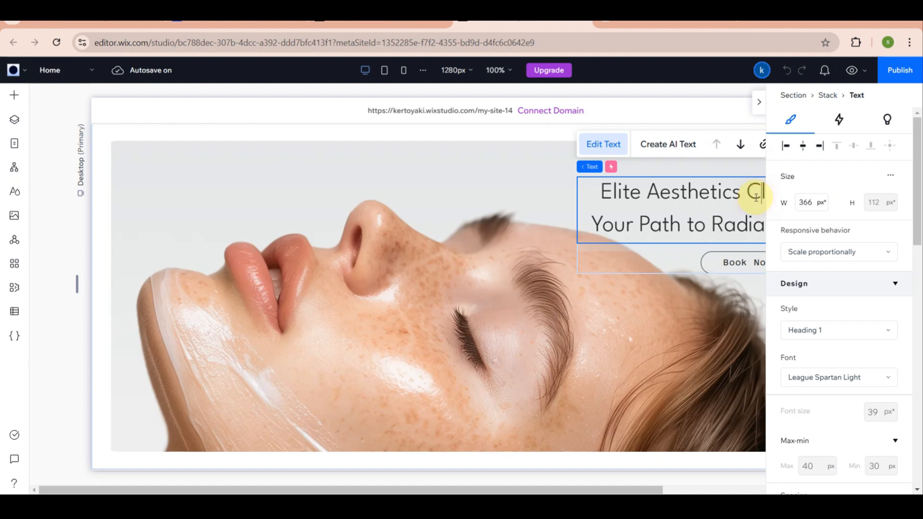
triple_click(756, 197)
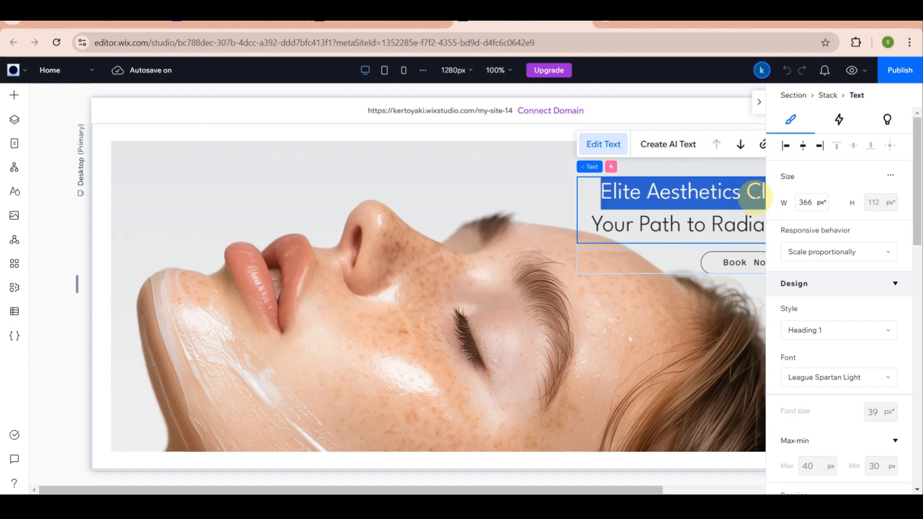
key("BackSpace")
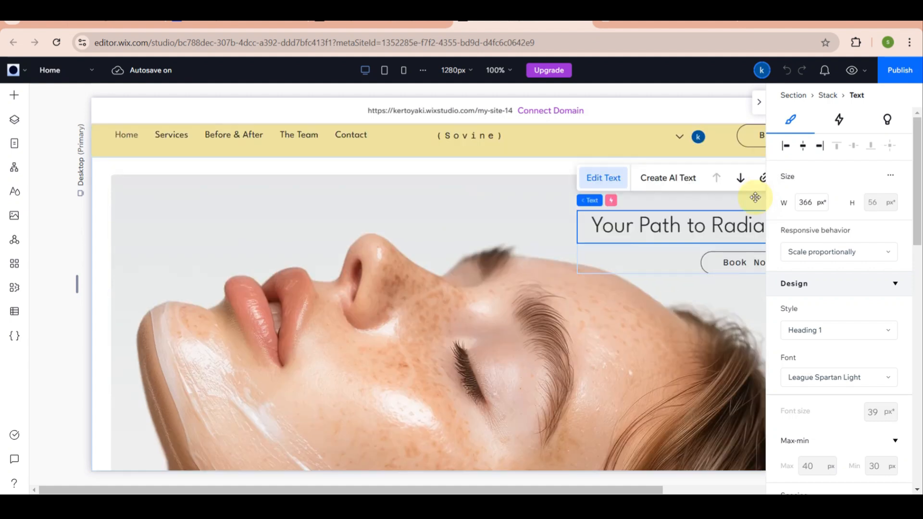
key("ctrl+v")
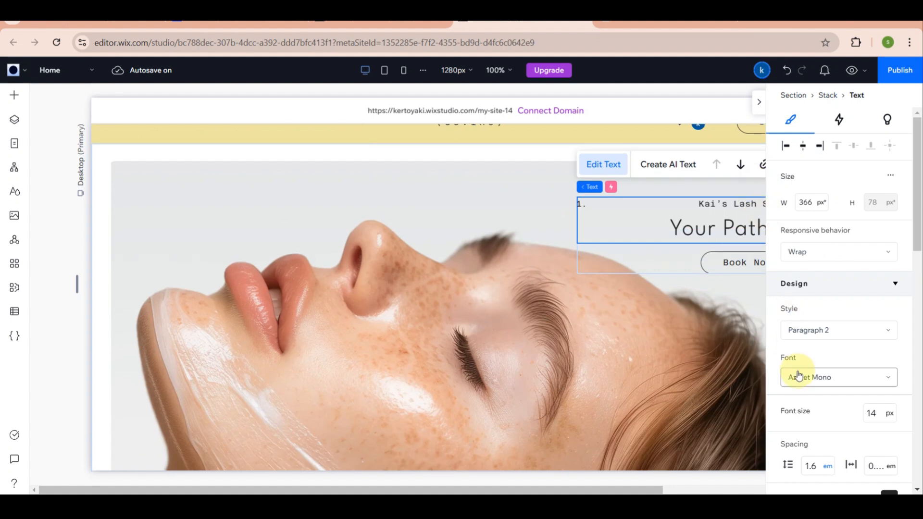
left_click(661, 379)
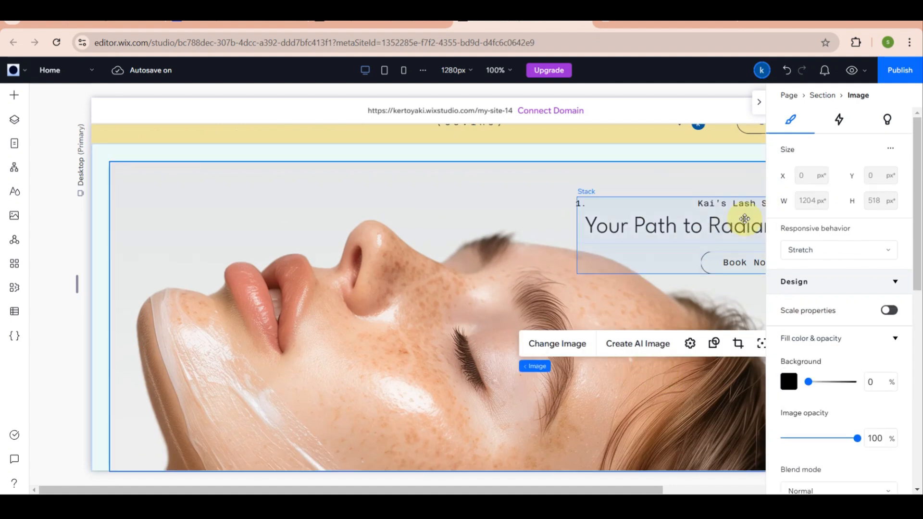
left_click(759, 104)
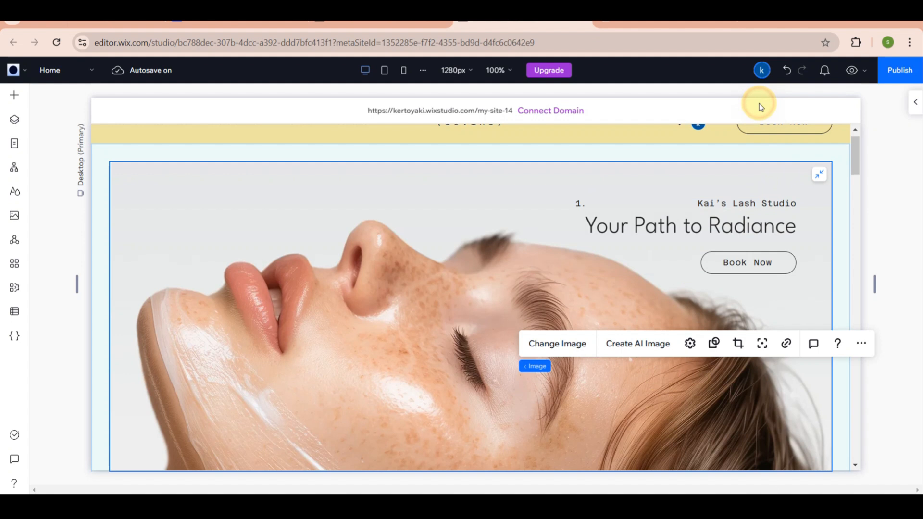
Remove the list number "1." in front of "Kai's Lash Studio" in the hero heading
left_click(769, 212)
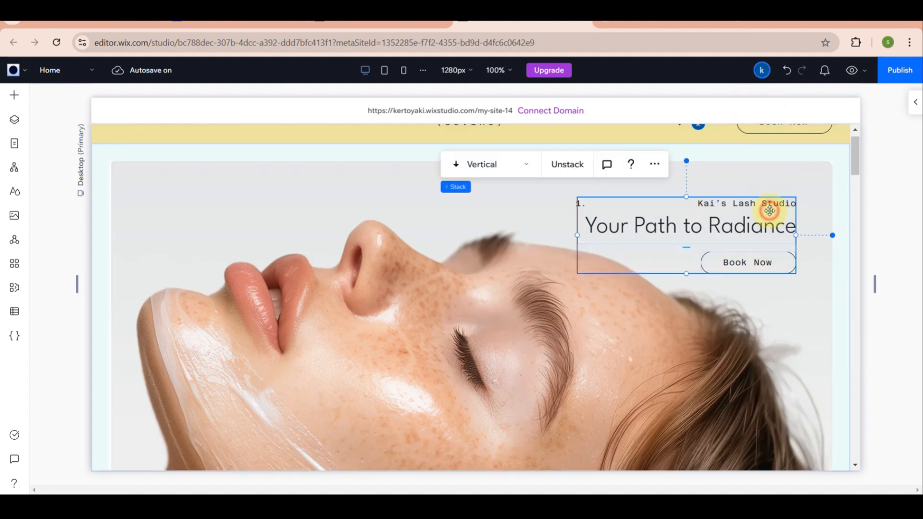
left_click(662, 202)
double_click(643, 202)
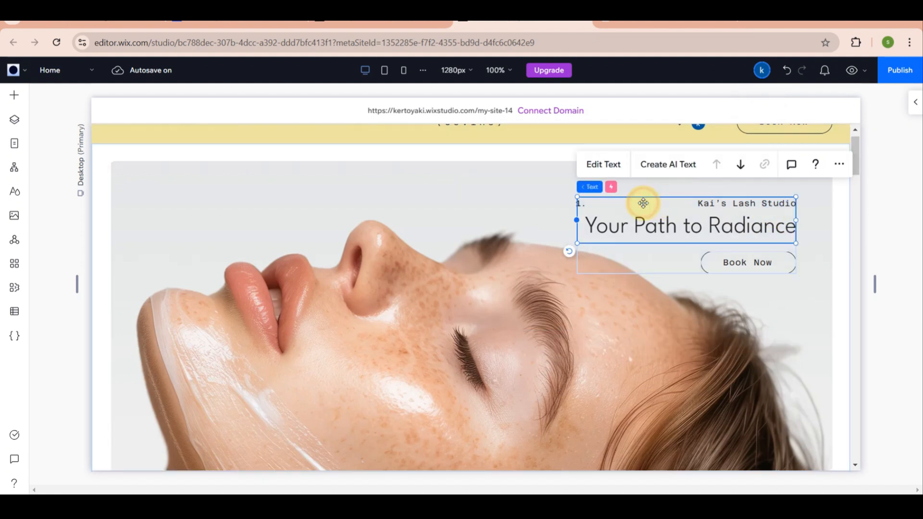
left_click(624, 207)
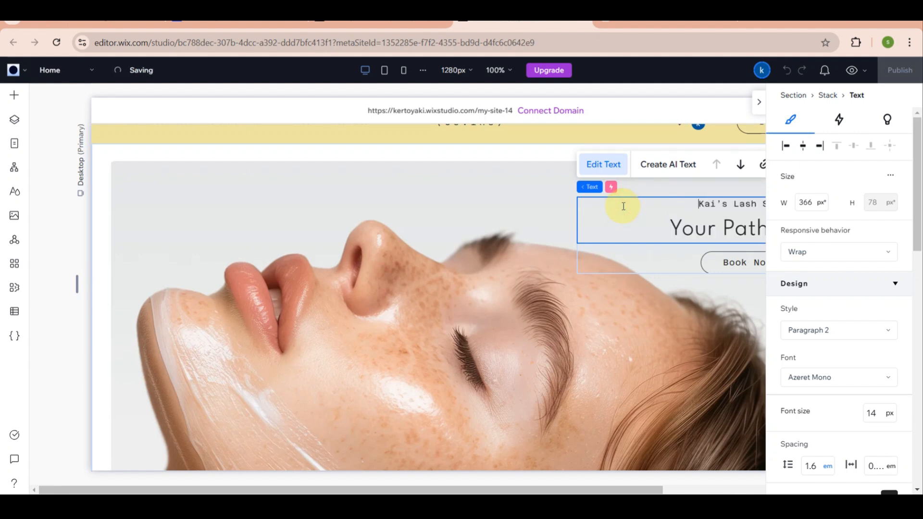
Set the font size of the "Kai's Lash Studio" line to 20 px
triple_click(731, 206)
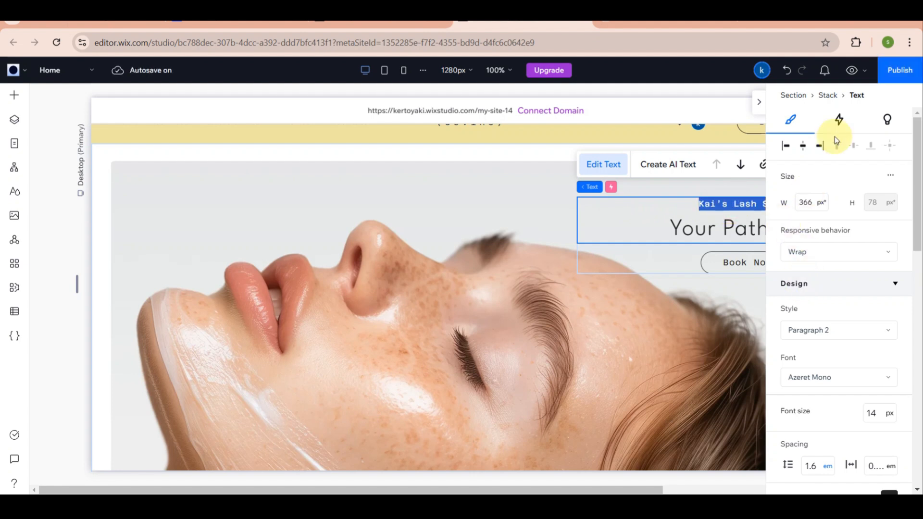
scroll(805, 282, "down", 1)
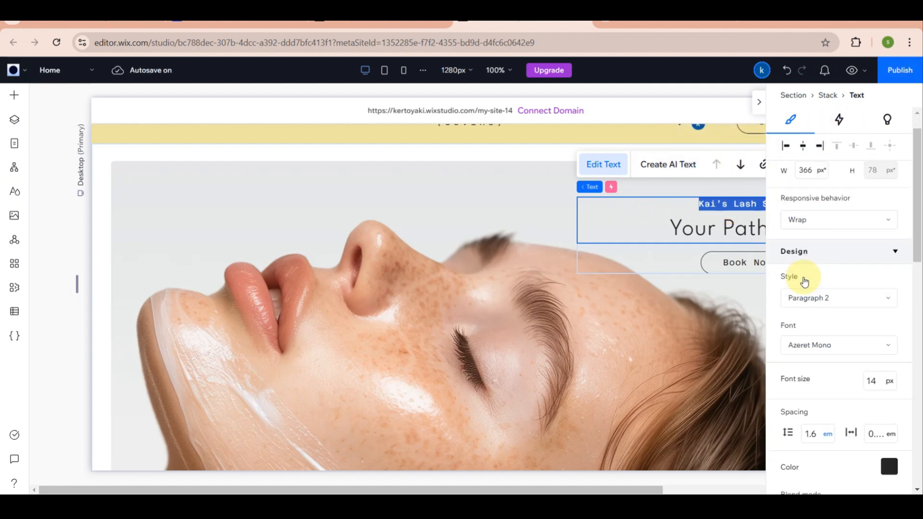
scroll(804, 283, "down", 1)
left_click(878, 342)
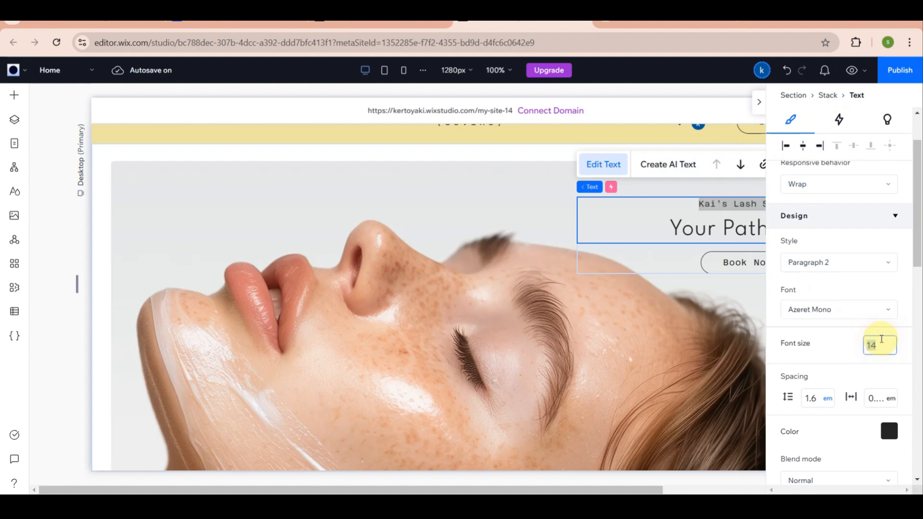
key("BackSpace")
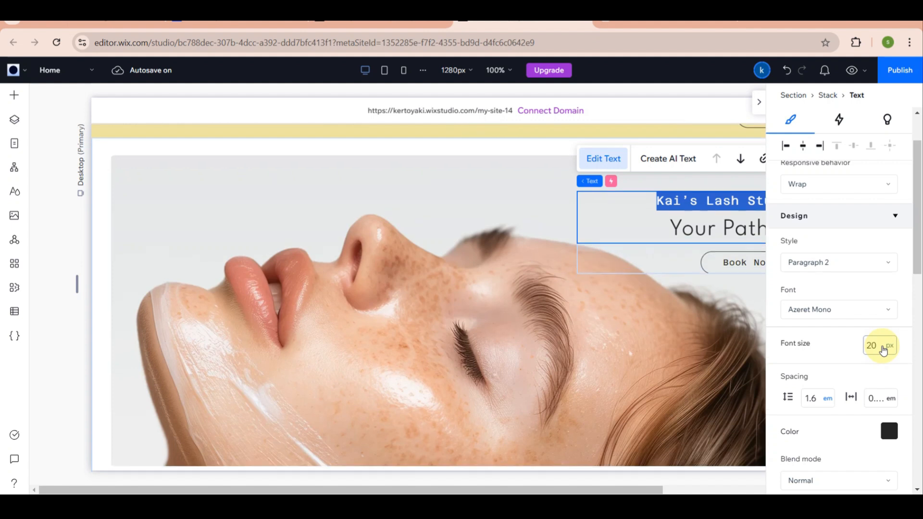
left_click(687, 355)
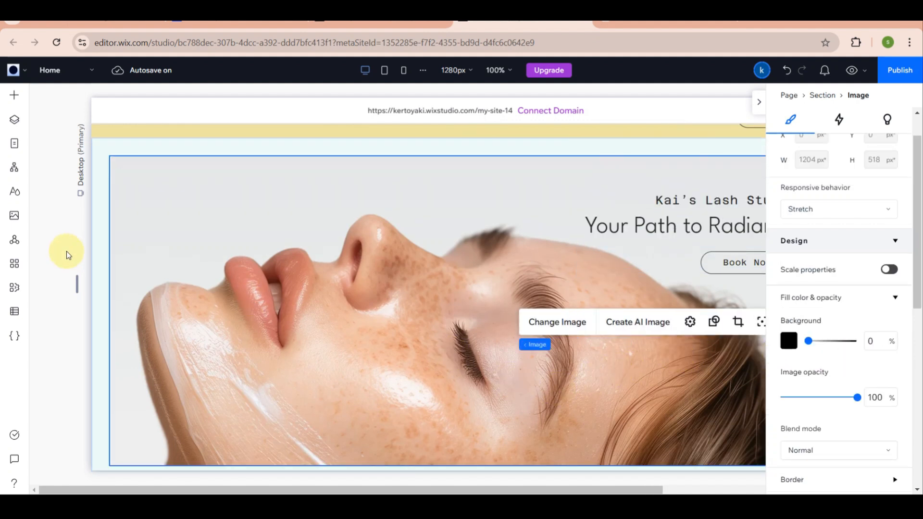
View the App Market and the home page's layer structure, and return to the unobstructed canvas
left_click(26, 260)
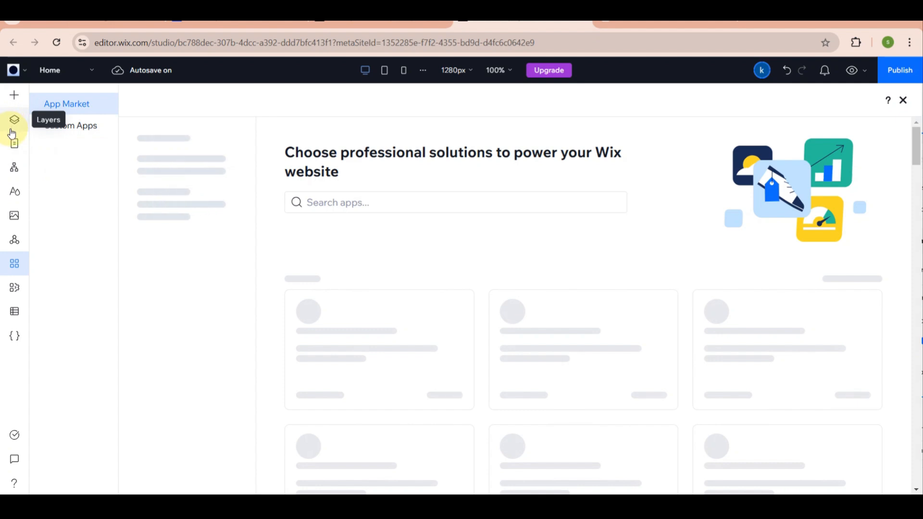
left_click(11, 129)
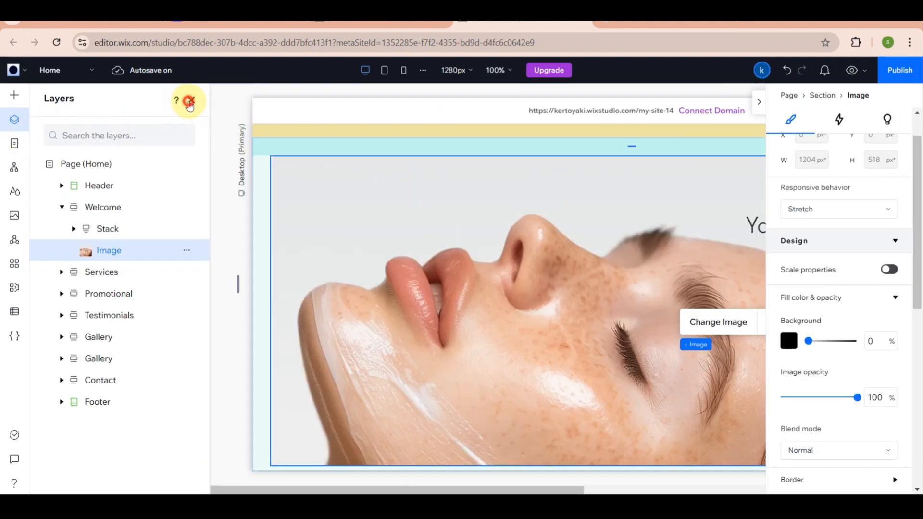
left_click(190, 101)
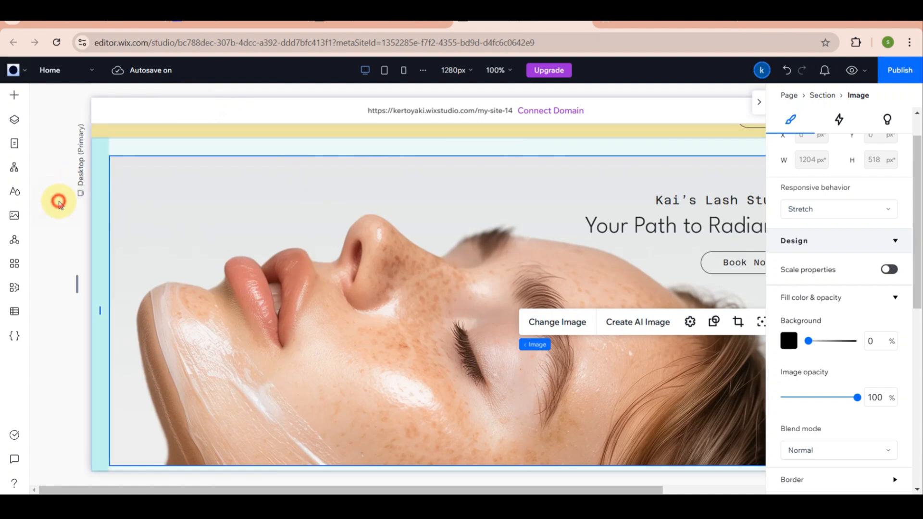
left_click(59, 203)
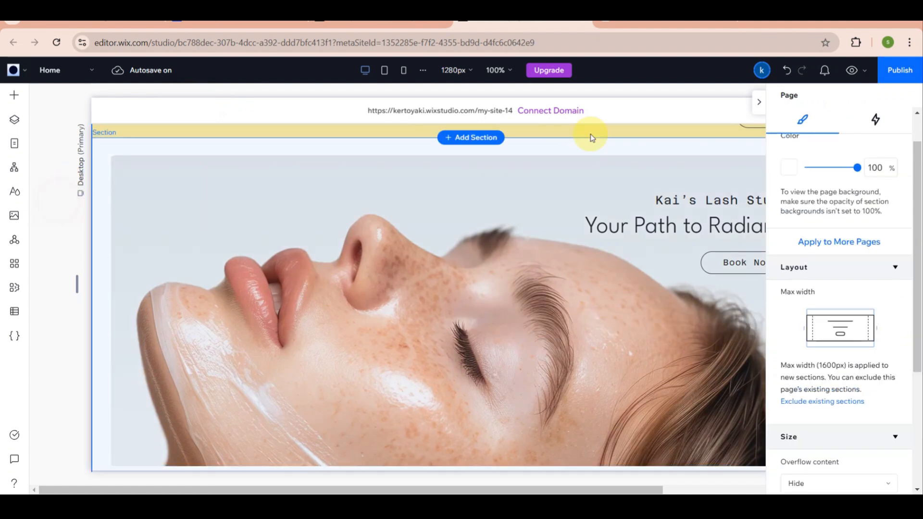
left_click(756, 104)
Look over the home page from the header to the lash service entries in the services section
scroll(638, 282, "up", 1)
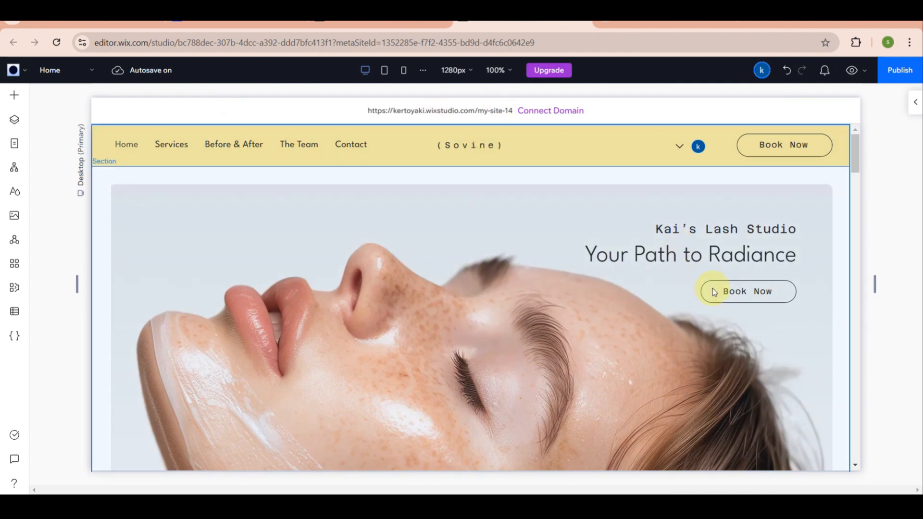
scroll(529, 274, "down", 5)
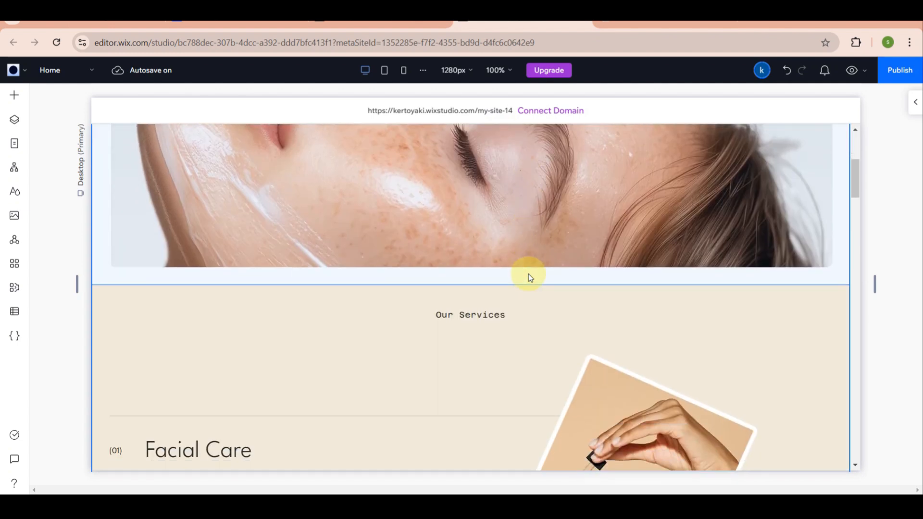
scroll(434, 325, "down", 5)
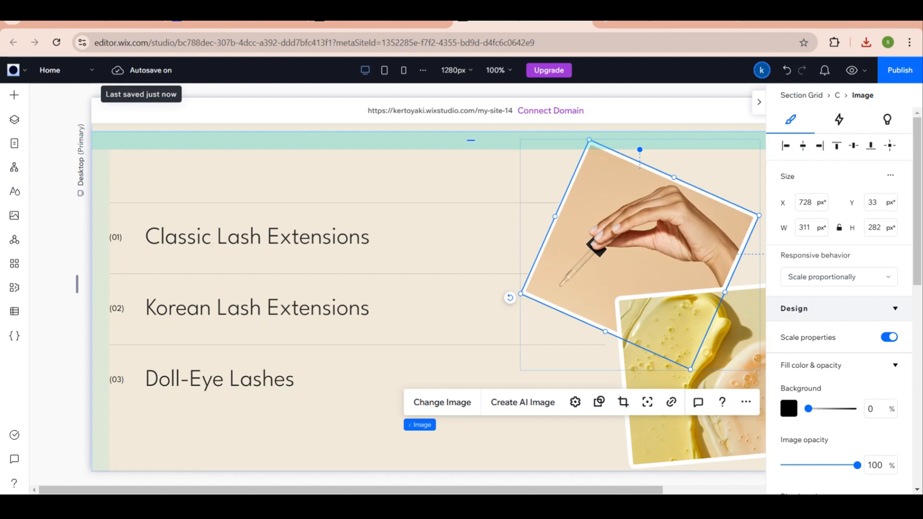
scroll(194, 217, "up", 3)
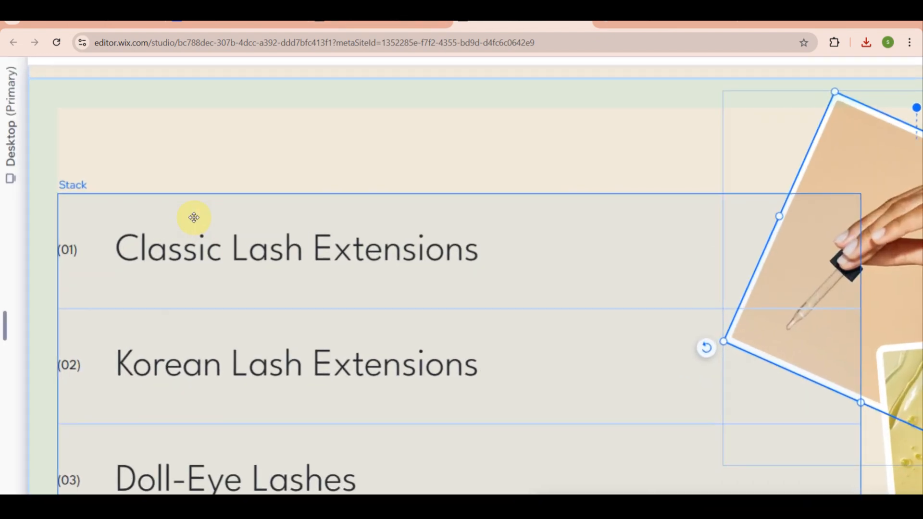
scroll(225, 242, "down", 3)
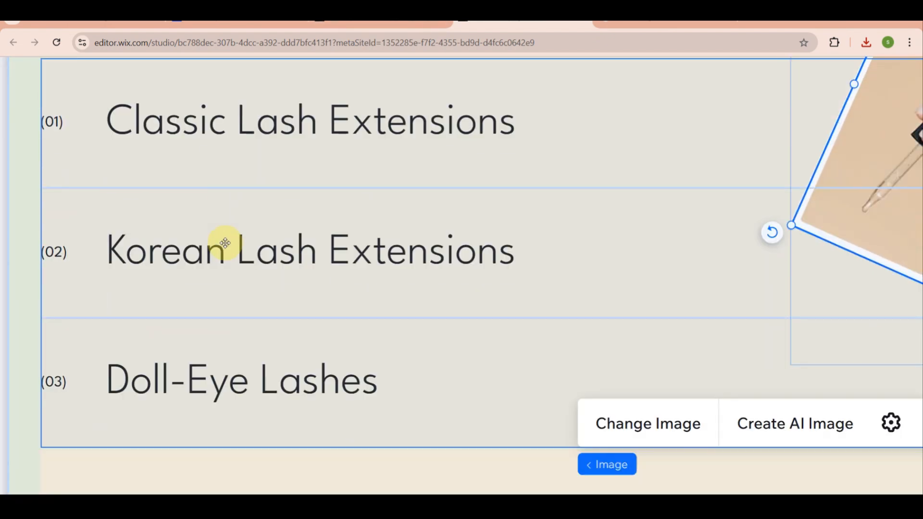
scroll(220, 272, "down", 3)
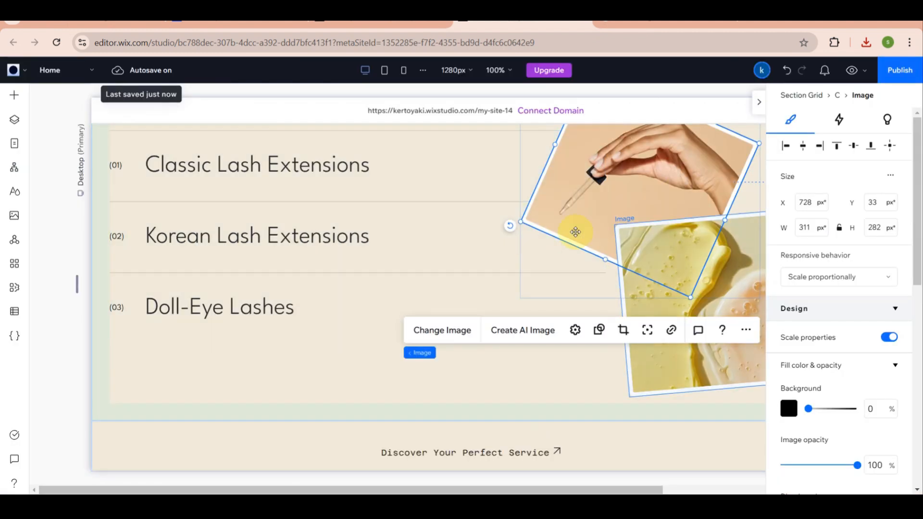
Move the hand-with-dropper image in the services section slightly to X 722 px, Y 28 px
left_click(537, 399)
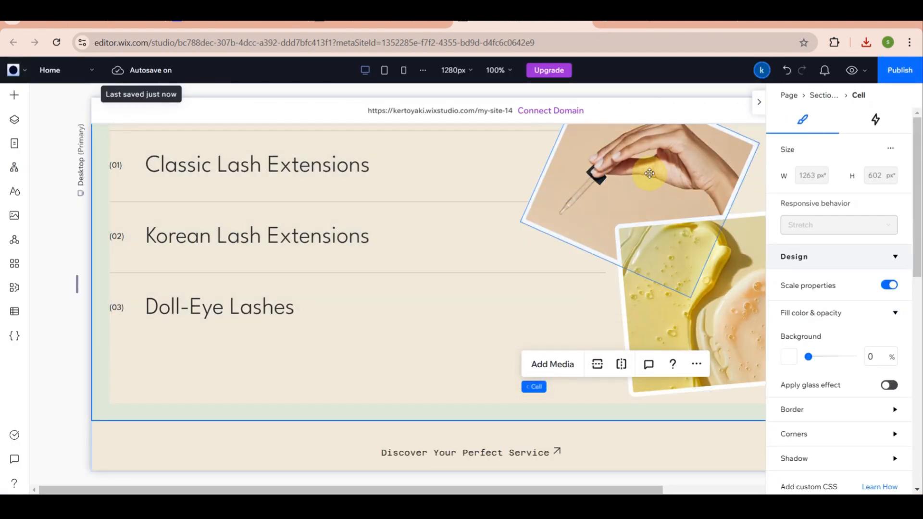
left_click(639, 173)
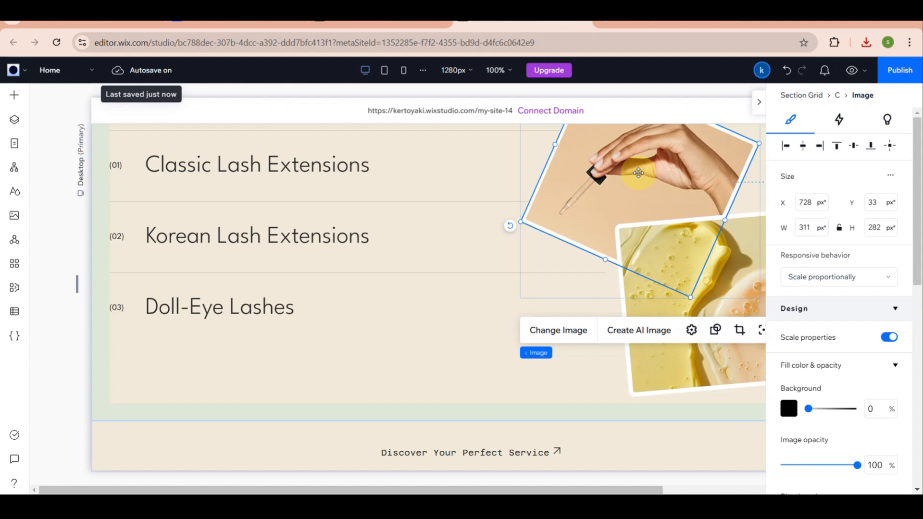
left_click_drag(638, 173, 609, 206)
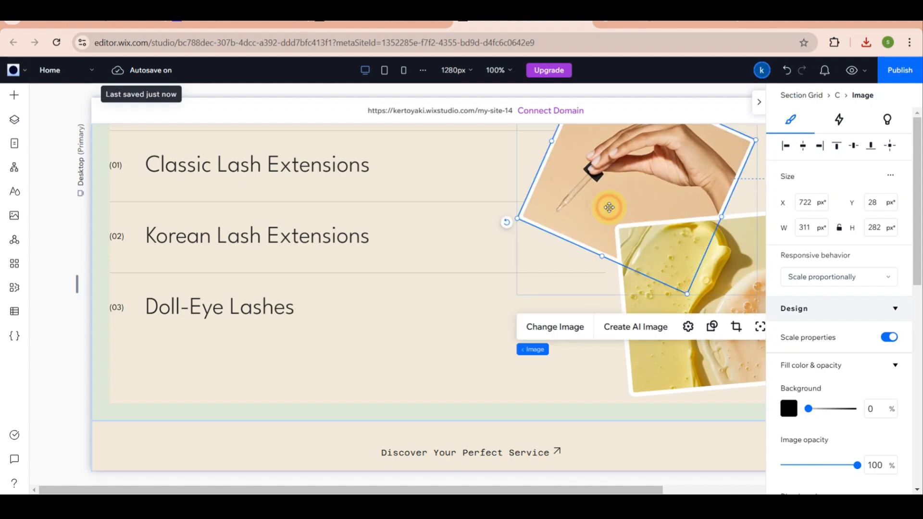
Upload images (3).jpeg from the computer while changing the dropper image, and view it in Photo Studio without editing it
mouse_move(537, 349)
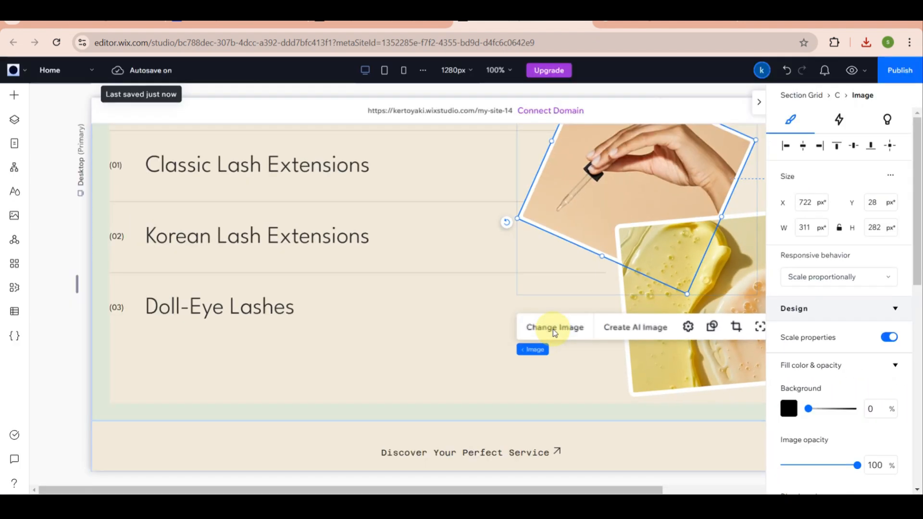
left_click(554, 330)
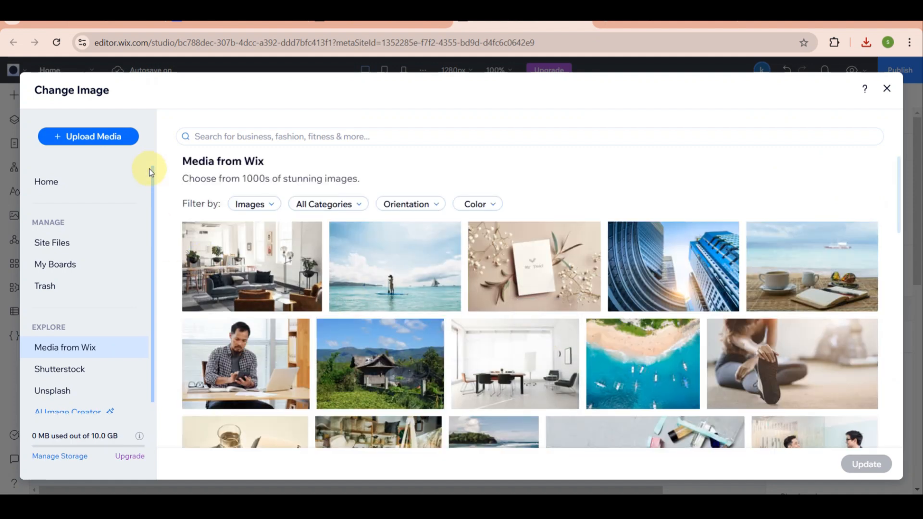
left_click(122, 144)
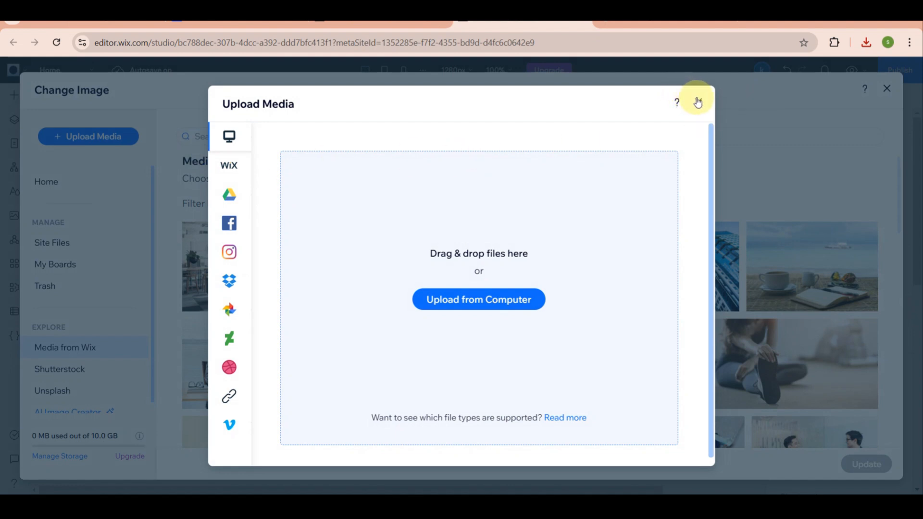
left_click(493, 293)
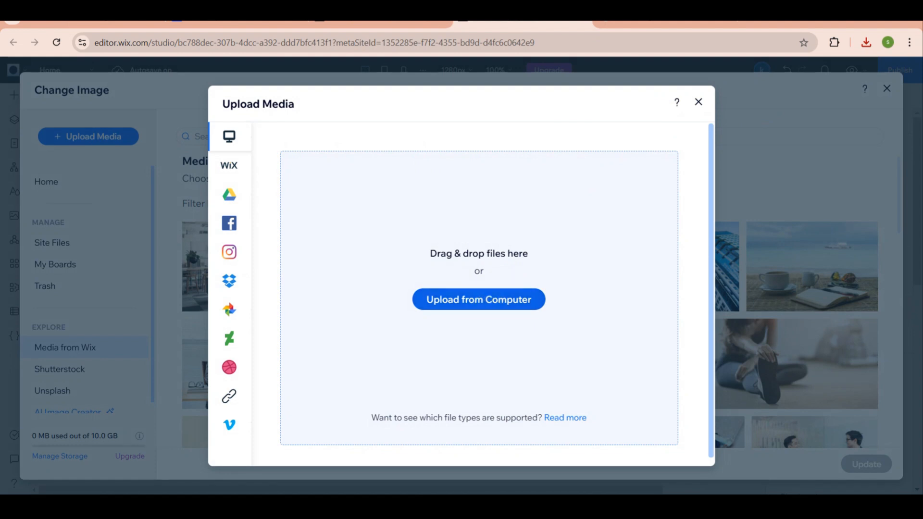
double_click(367, 138)
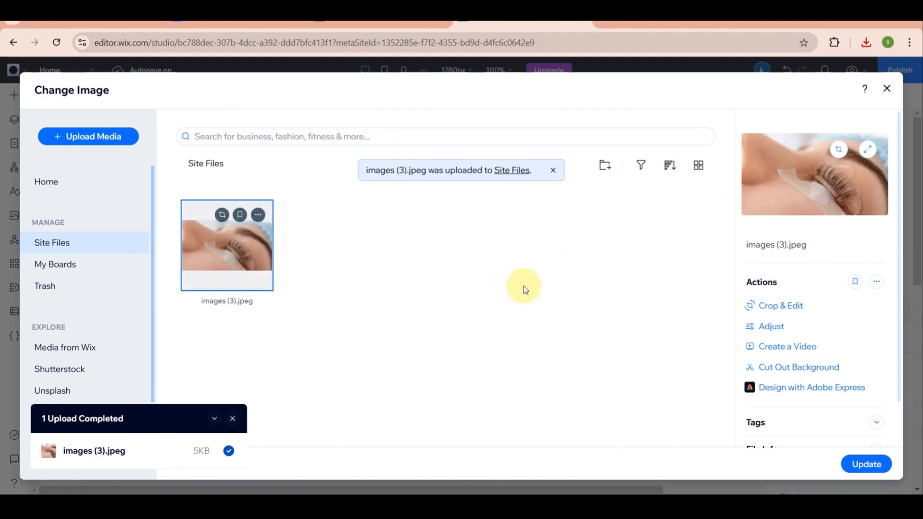
left_click(787, 307)
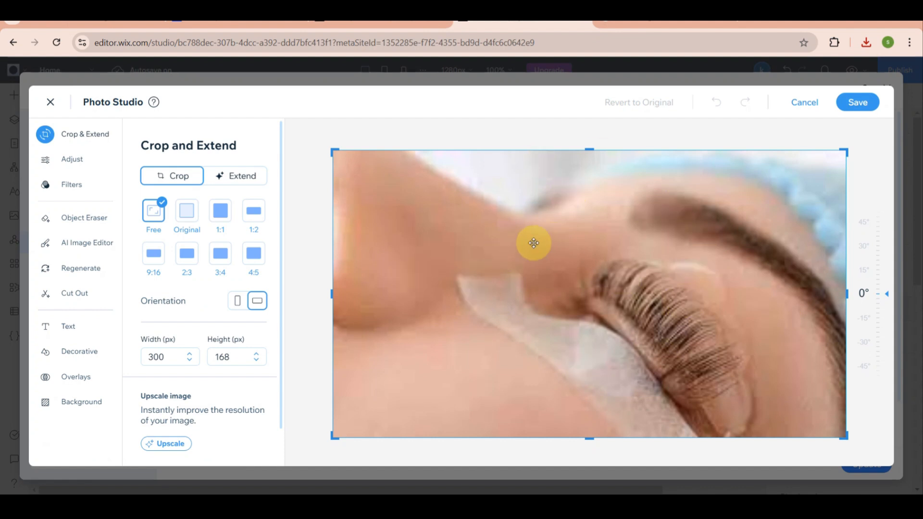
left_click(49, 104)
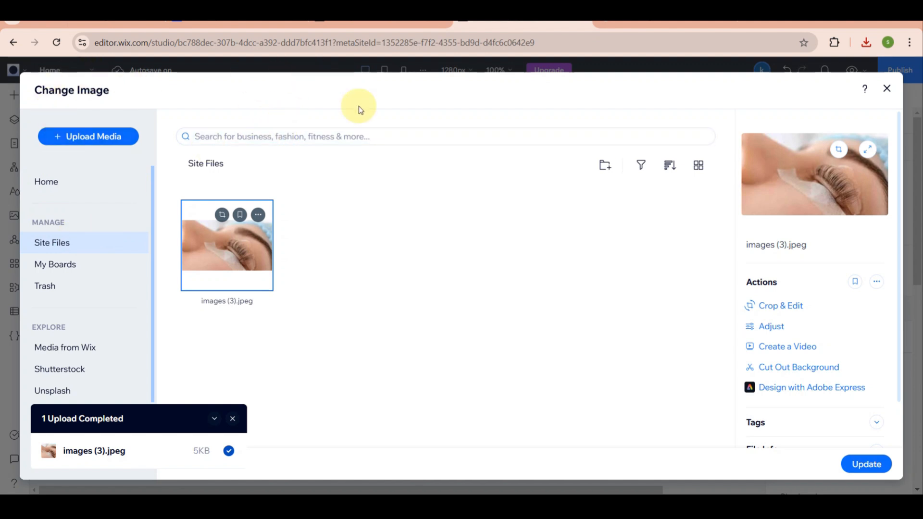
Search the media library for "lash" and replace the dropper image with the Wix photo "Eyelashes"
left_click(370, 133)
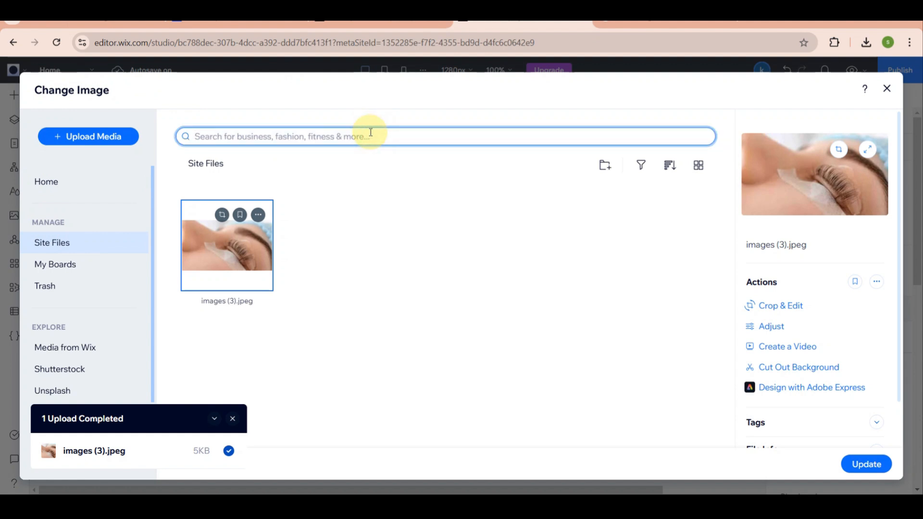
type("lash")
key("Return")
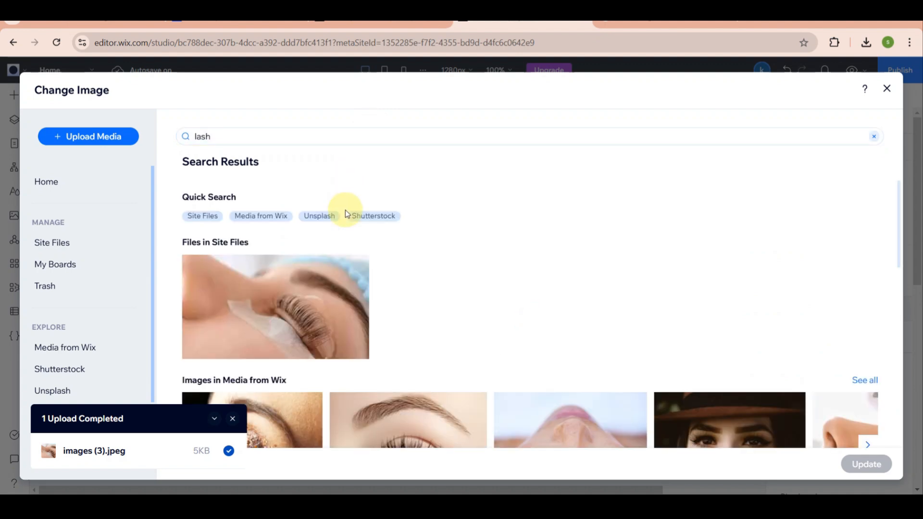
scroll(349, 283, "down", 3)
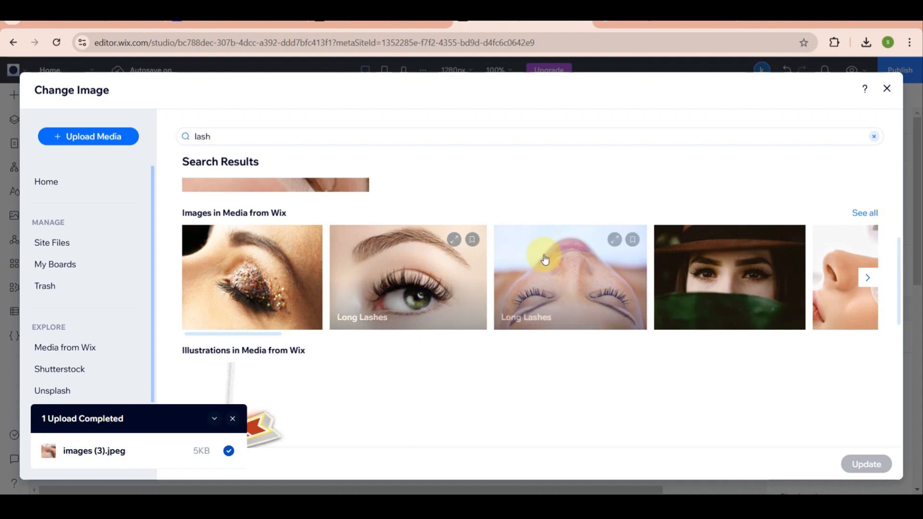
scroll(544, 254, "right", 5)
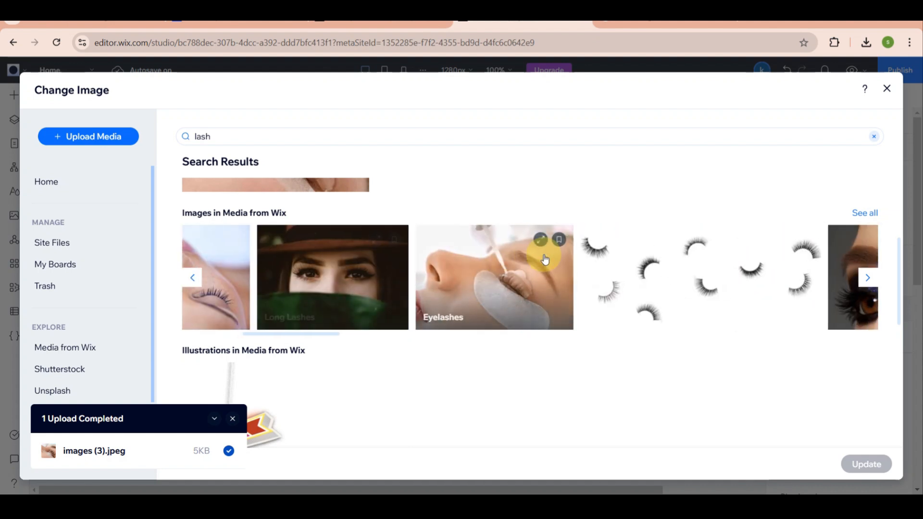
left_click(513, 285)
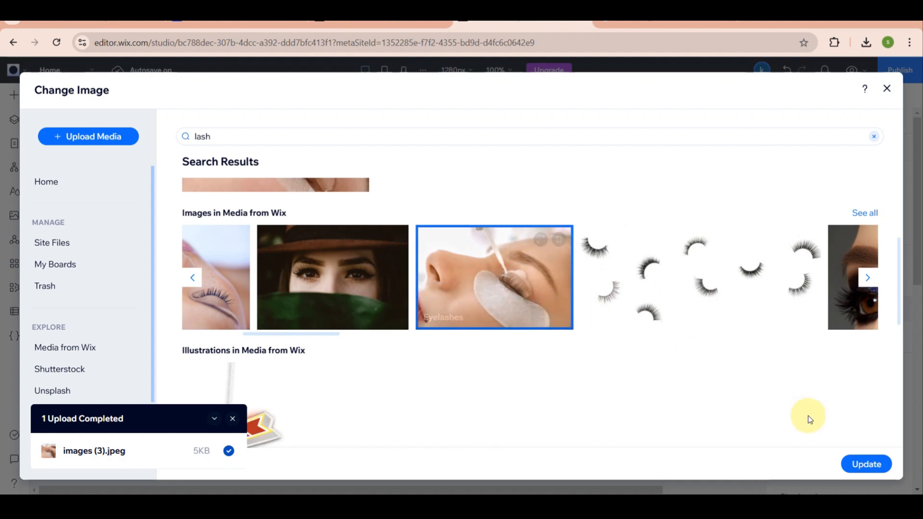
left_click(860, 466)
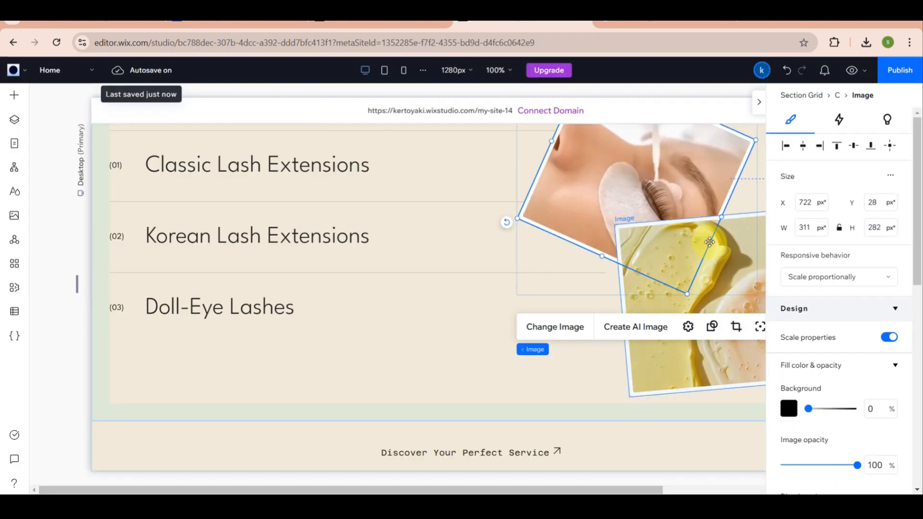
Replace the yellow serum image in the services section with the Wix photo "Applying false lashes in a salon"
left_click(728, 268)
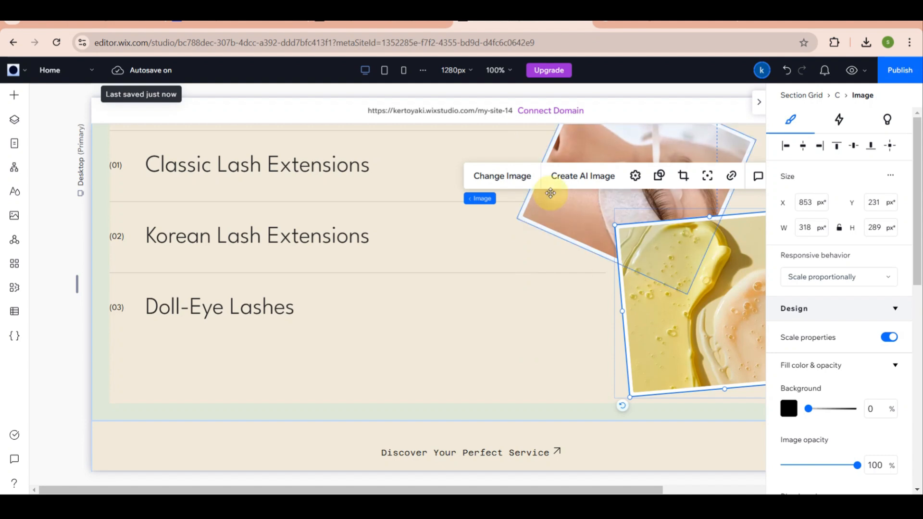
left_click(520, 175)
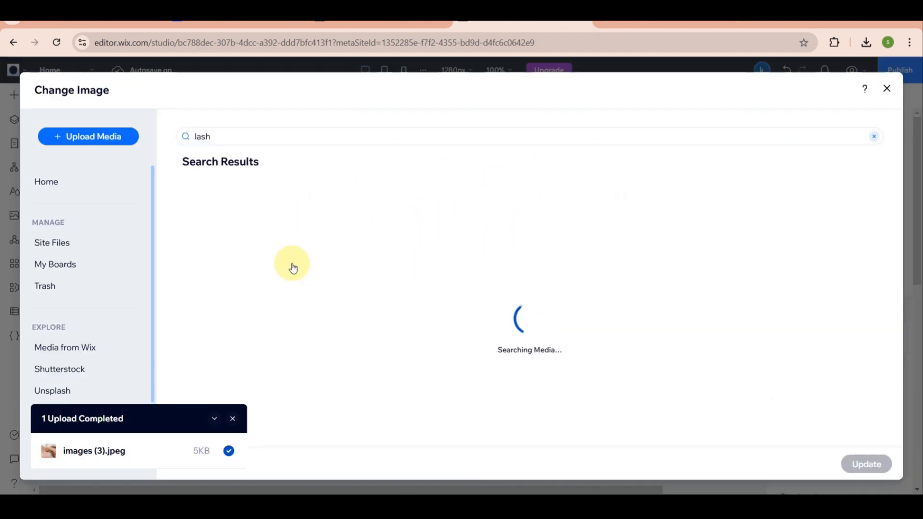
scroll(375, 270, "down", 3)
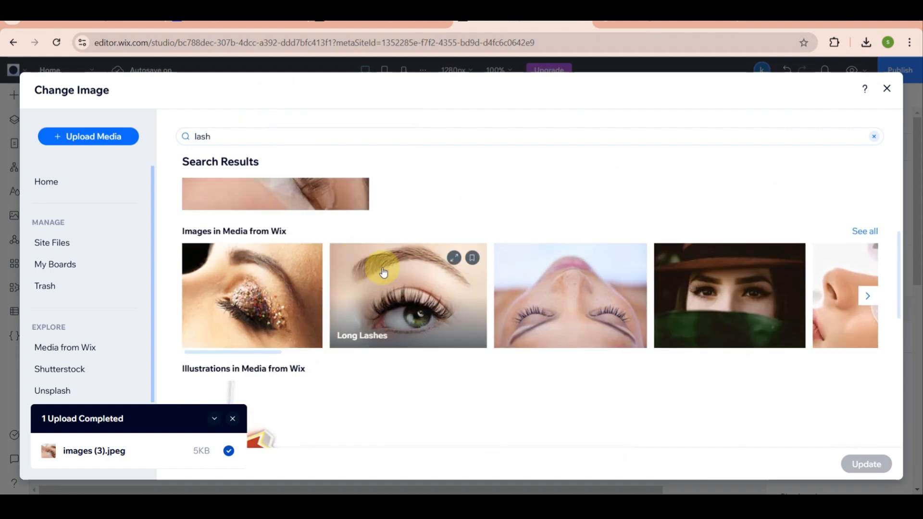
scroll(642, 284, "right", 10)
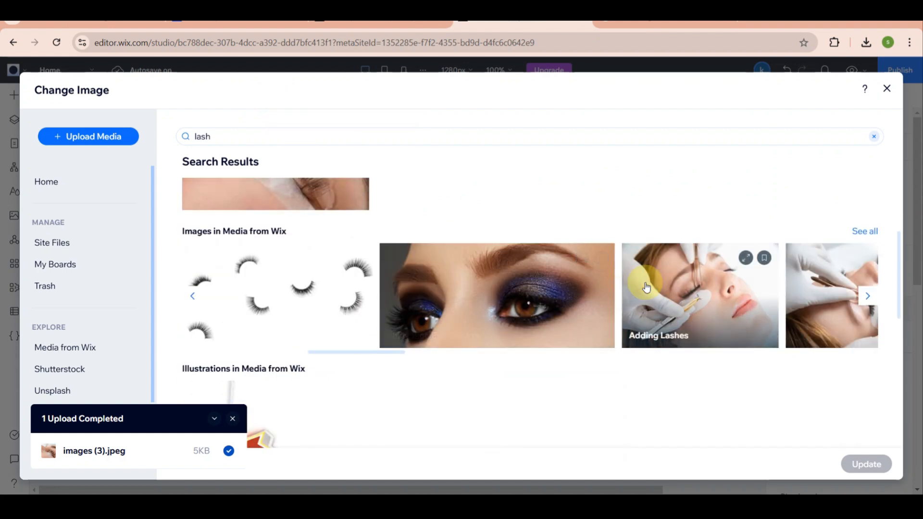
scroll(646, 287, "right", 10)
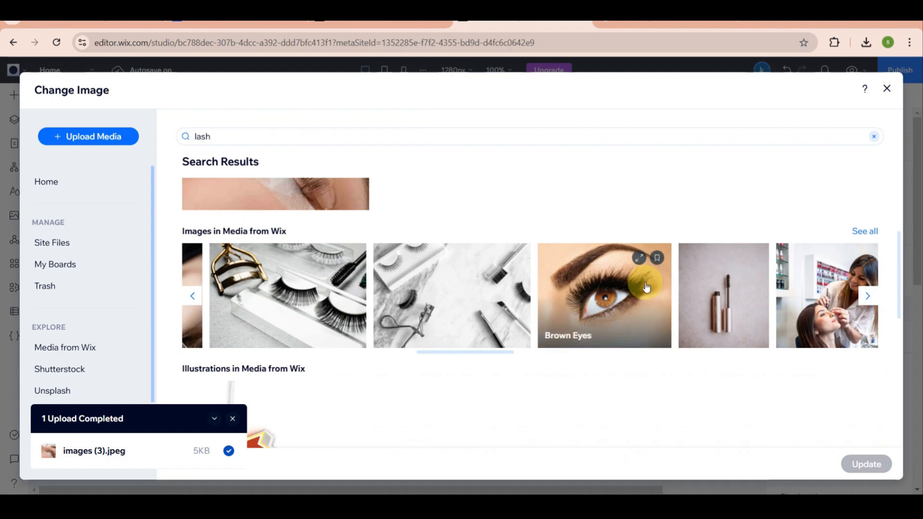
scroll(646, 287, "right", 10)
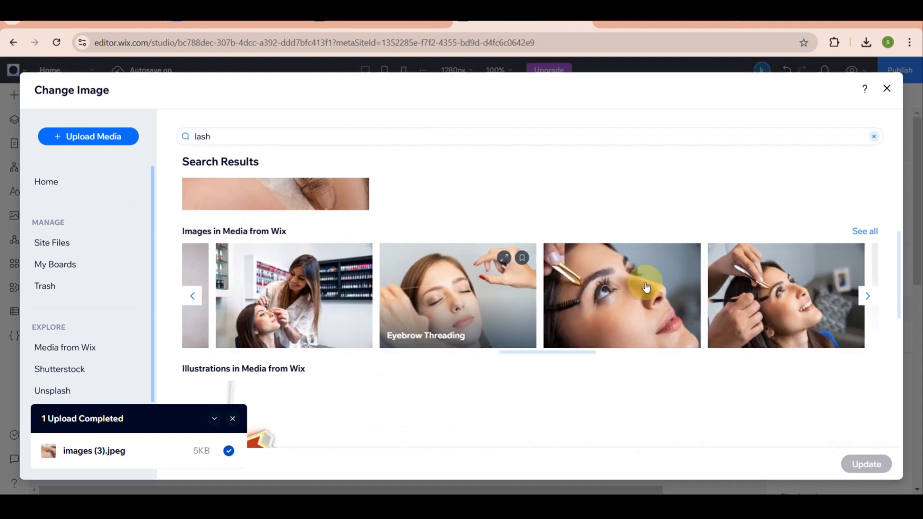
scroll(646, 287, "right", 10)
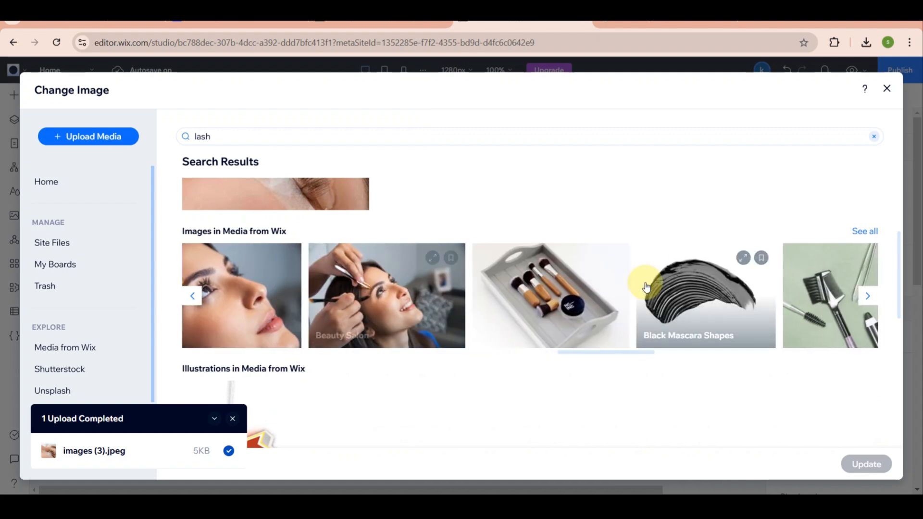
scroll(646, 287, "right", 10)
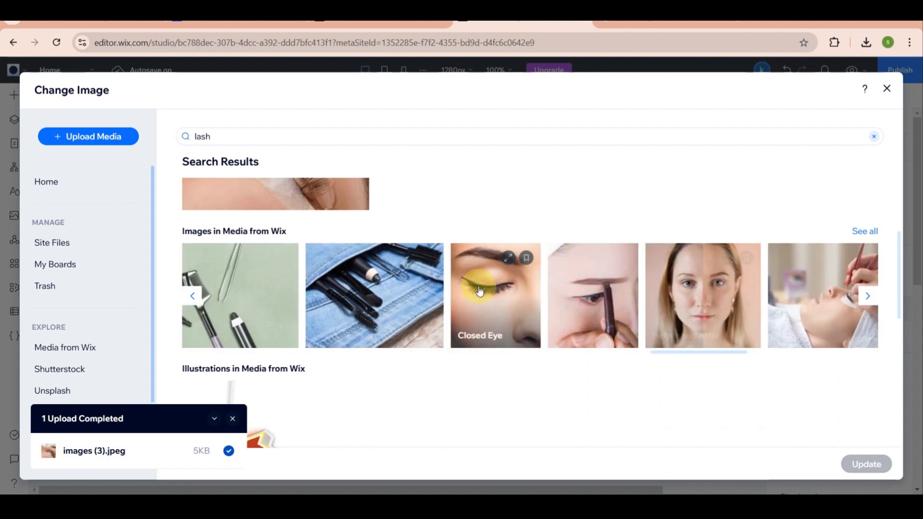
left_click(475, 288)
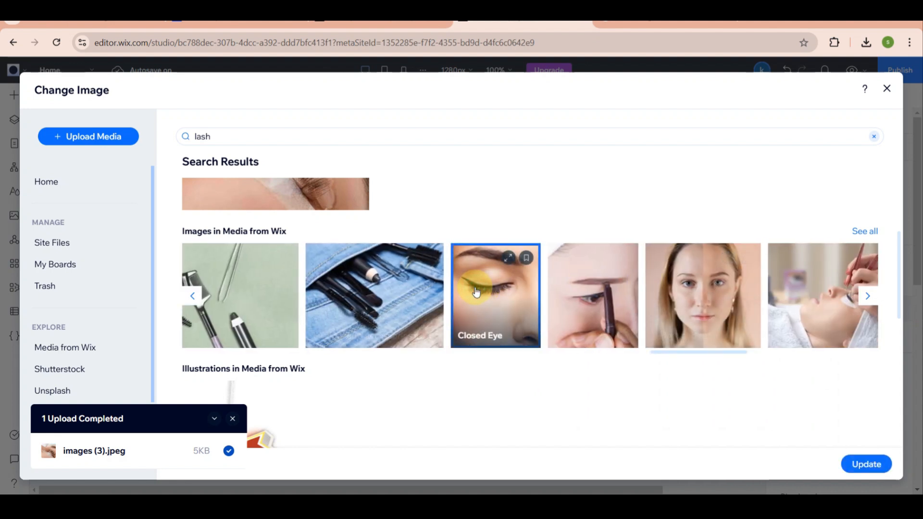
scroll(779, 258, "right", 10)
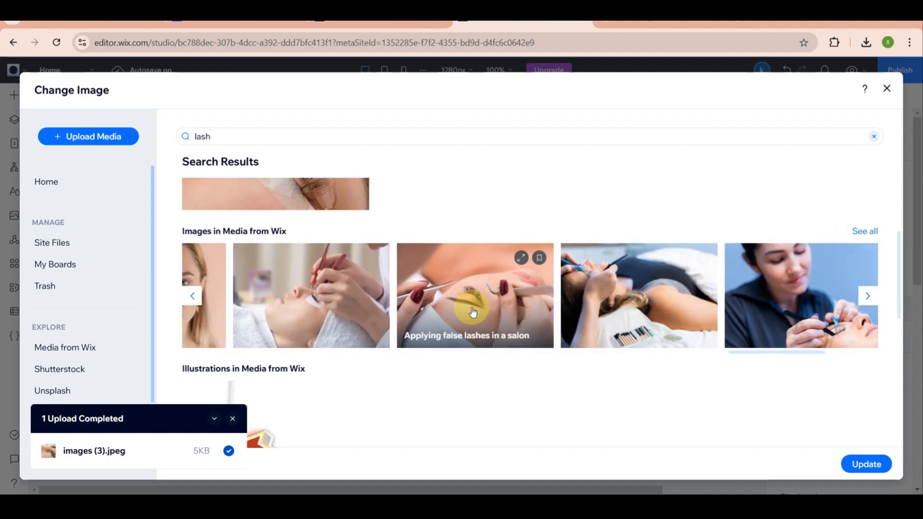
left_click(472, 314)
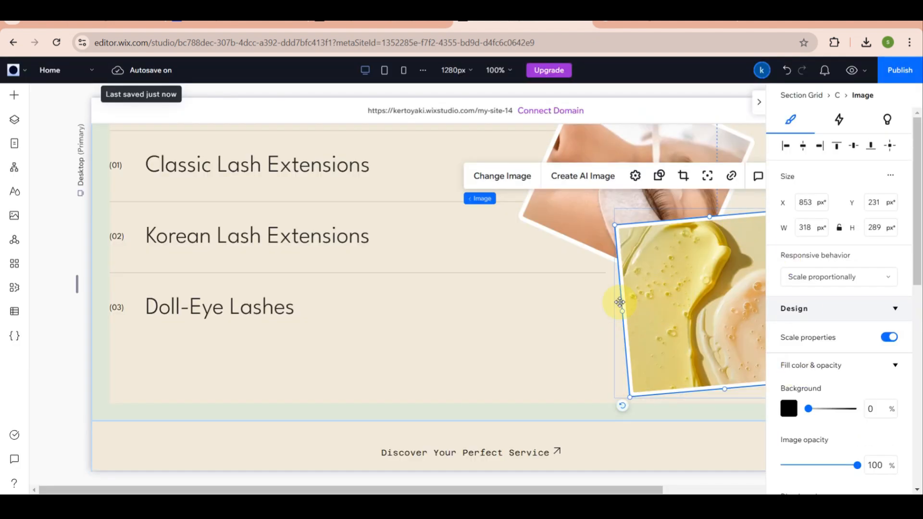
Hide the element properties and review the two lash photos beside the service list
left_click(758, 102)
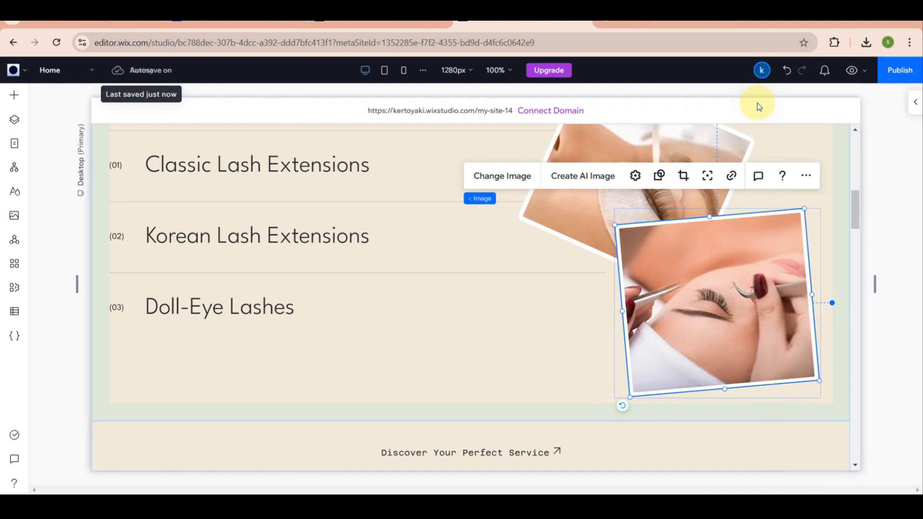
left_click(882, 185)
scroll(883, 187, "up", 3)
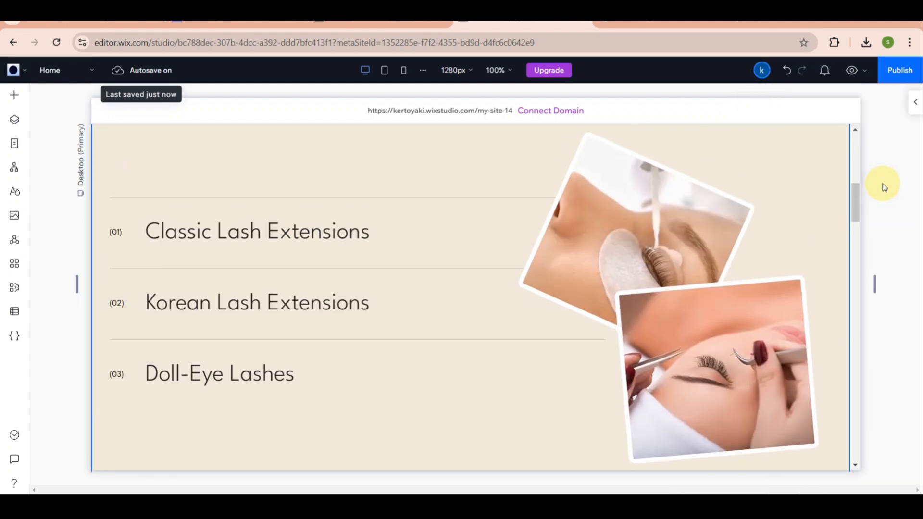
scroll(883, 187, "up", 1)
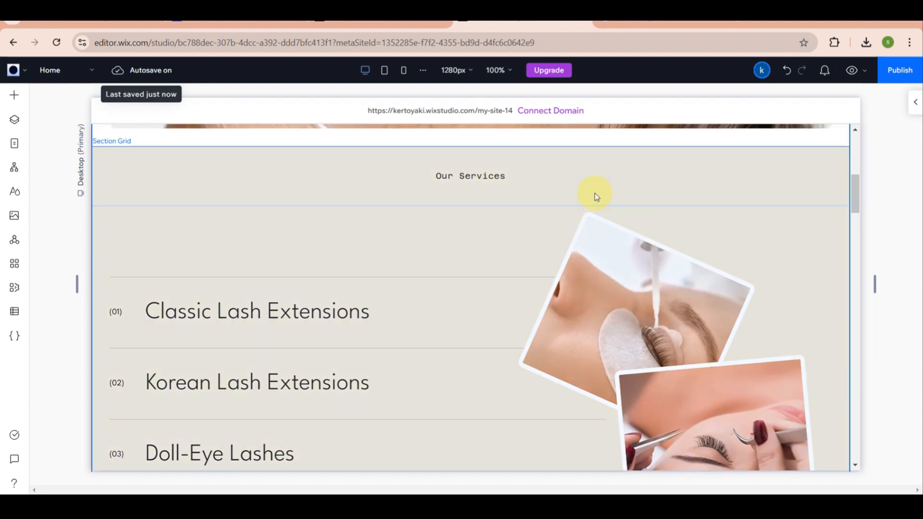
Replace the founder's note placeholder with three paragraphs presenting Kai's Lush Studio as the go-to destination for luxurious eyelash extensions and beauty enhancements
scroll(554, 348, "down", 10)
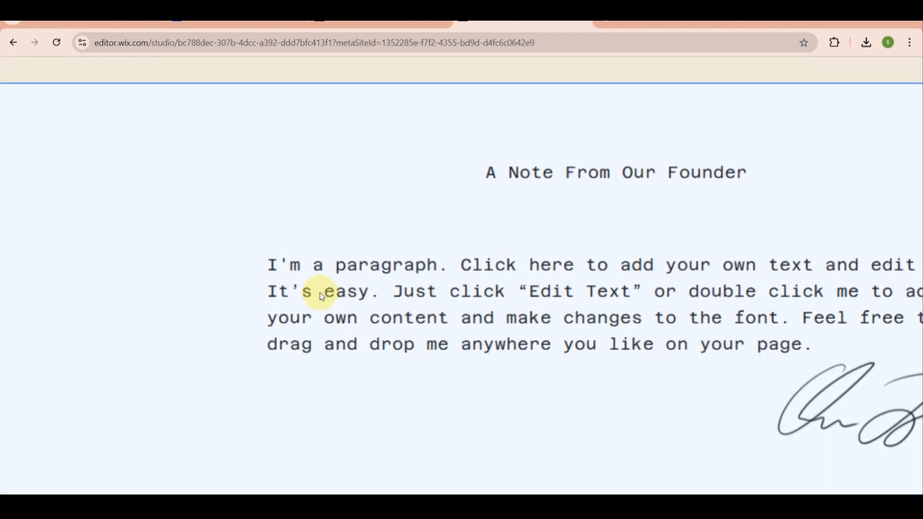
scroll(320, 293, "down", 5)
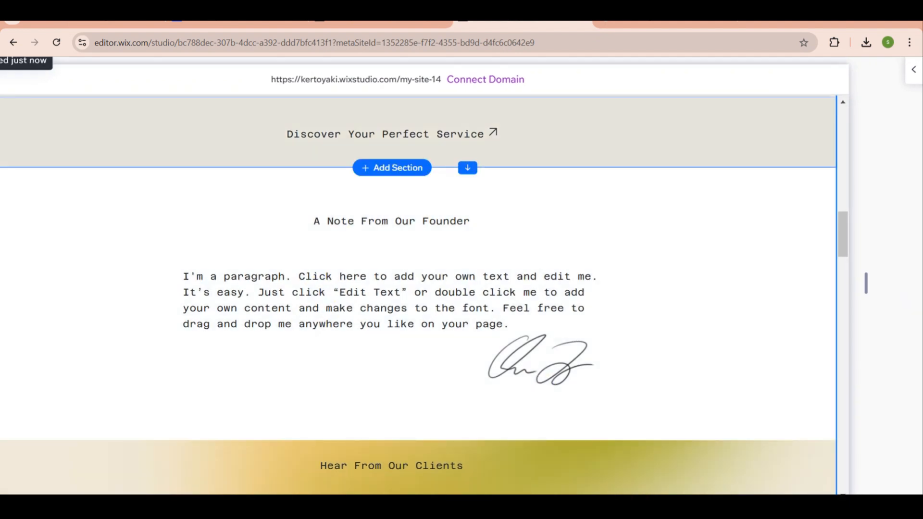
left_click(391, 299)
scroll(390, 299, "down", 3)
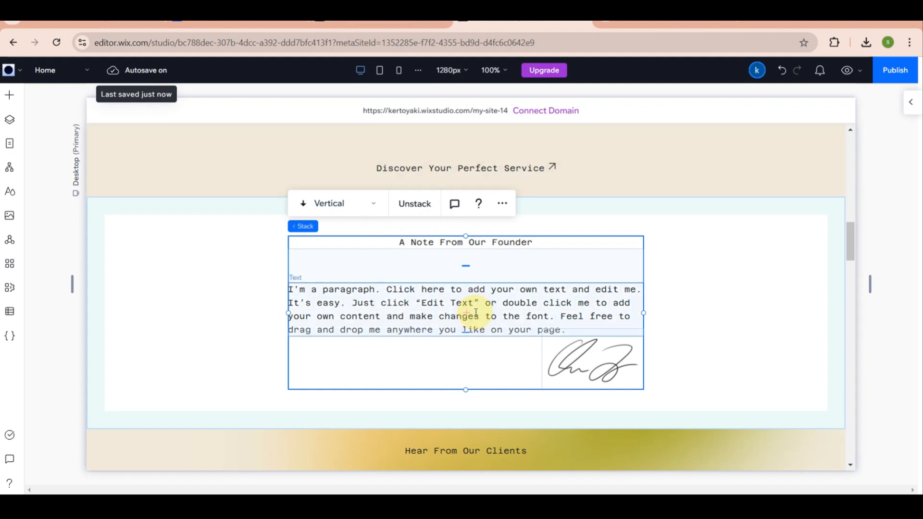
double_click(476, 313)
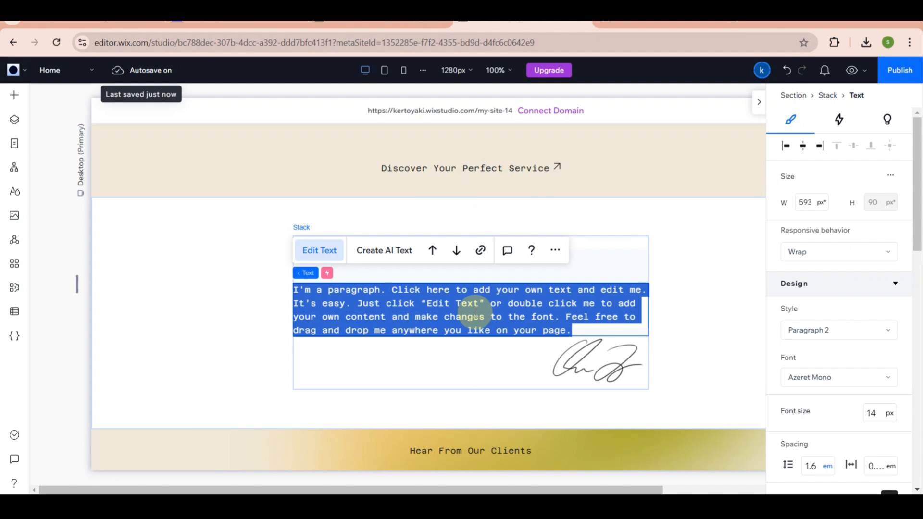
key("BackSpace")
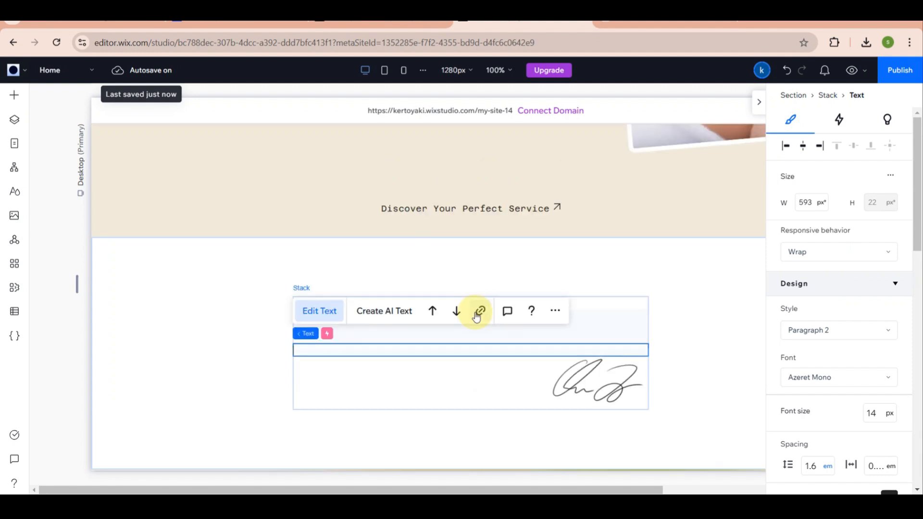
type("Kai's Lush Studio is your go-to destination for luxurious eyelash extensions and beauty enhancements. Specializing in high-quality, customizable lash services, we aim to help you achieve a stunning, natural, or dramatic look tailored to your personal style. Our studio offers a serene and welcoming environment where clients can relax while we bring their lash dreams to life. From classic extensions to bold volume sets, our skilled lash artists prioritize precision, comfort, and the health of your natural lashes. At Kai's Lush Studio, we are passionate about enhancing your confidence with every flutter. Experience beauty that speaks volumes, only at Kai's Lush Studio!")
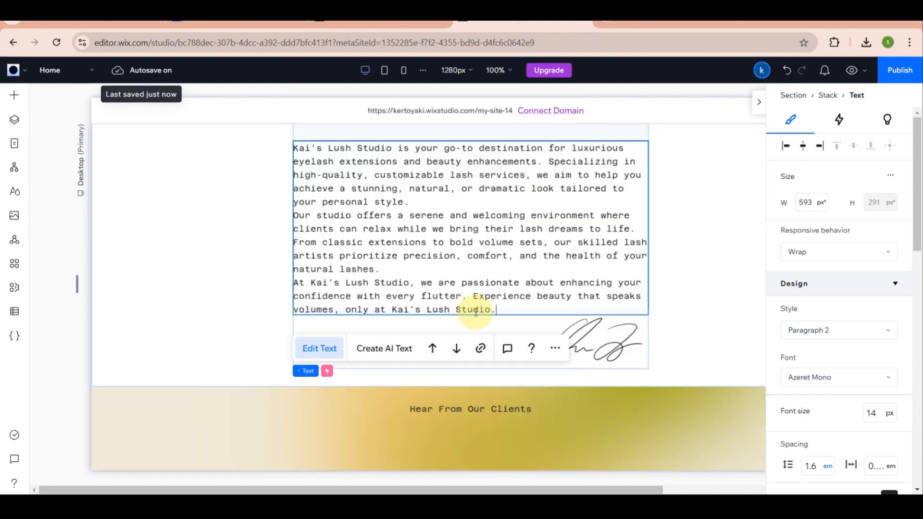
left_click(665, 308)
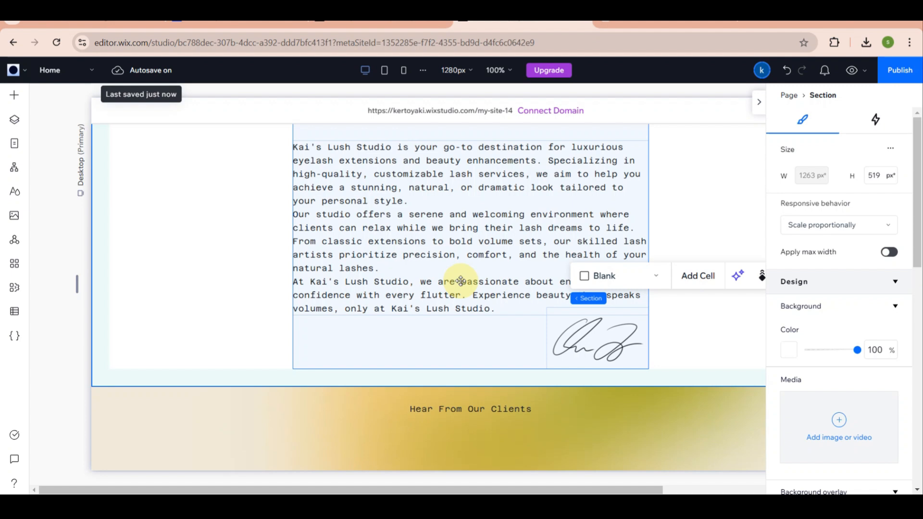
scroll(461, 281, "up", 1)
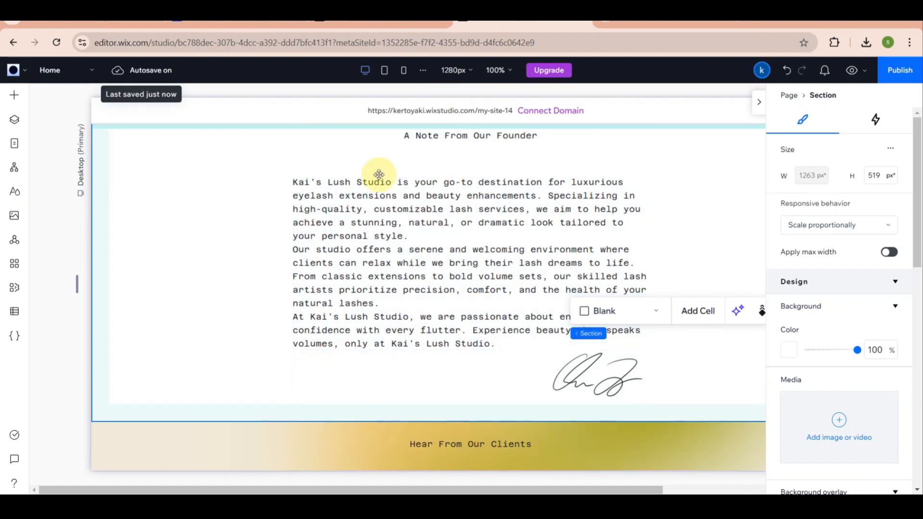
scroll(462, 211, "up", 3)
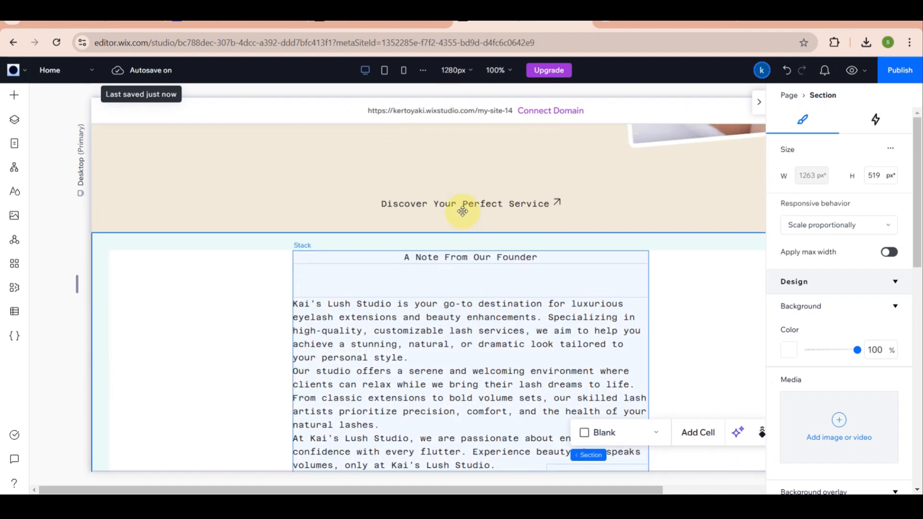
Check the client testimonials section and start publishing the site
scroll(462, 211, "down", 3)
scroll(463, 210, "down", 8)
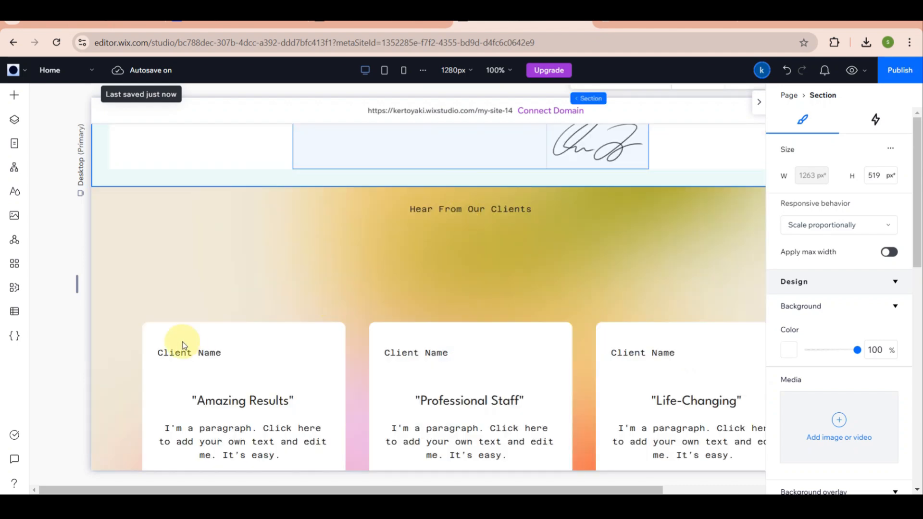
scroll(364, 280, "down", 4)
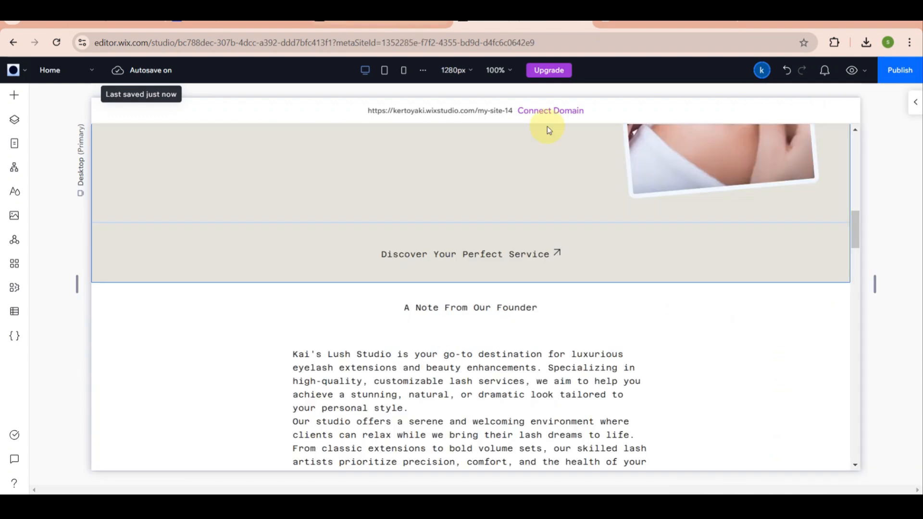
scroll(328, 220, "up", 10)
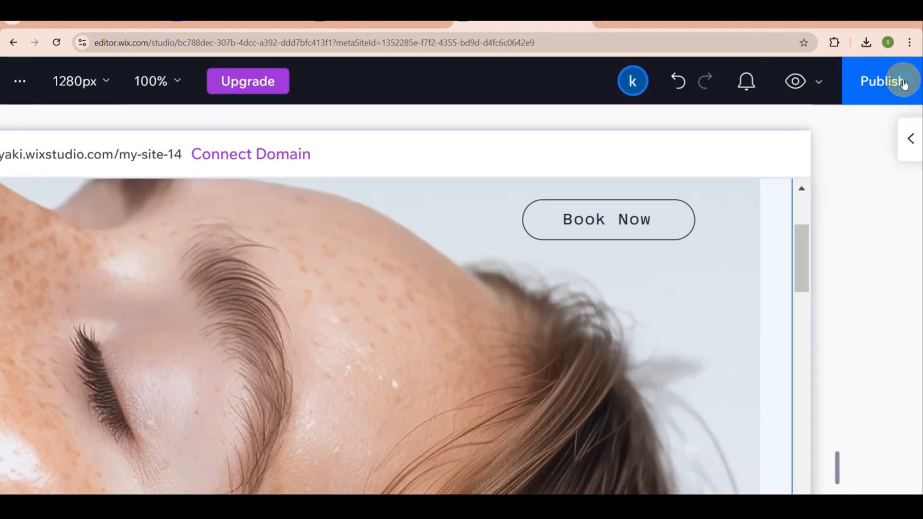
left_click(903, 77)
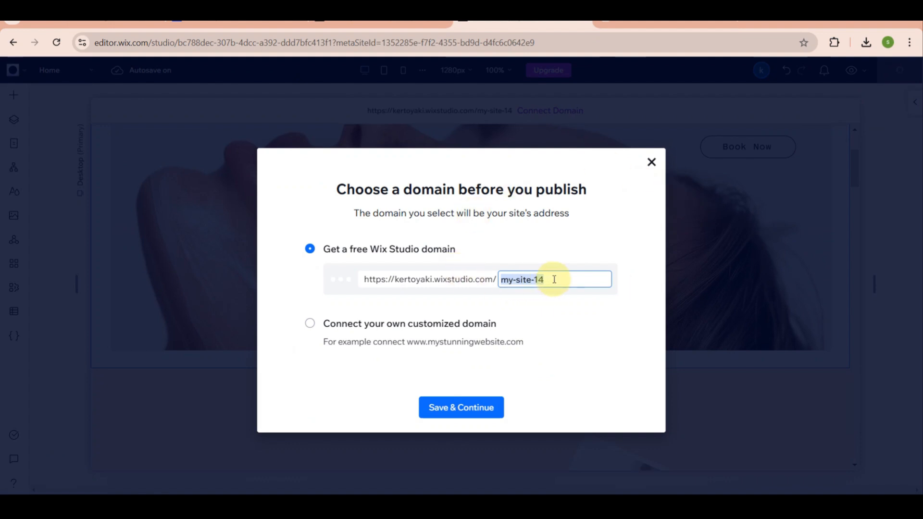
Try lashkai as the free Wix Studio site name, and switch to the customized domain option and back to the free one
key("BackSpace")
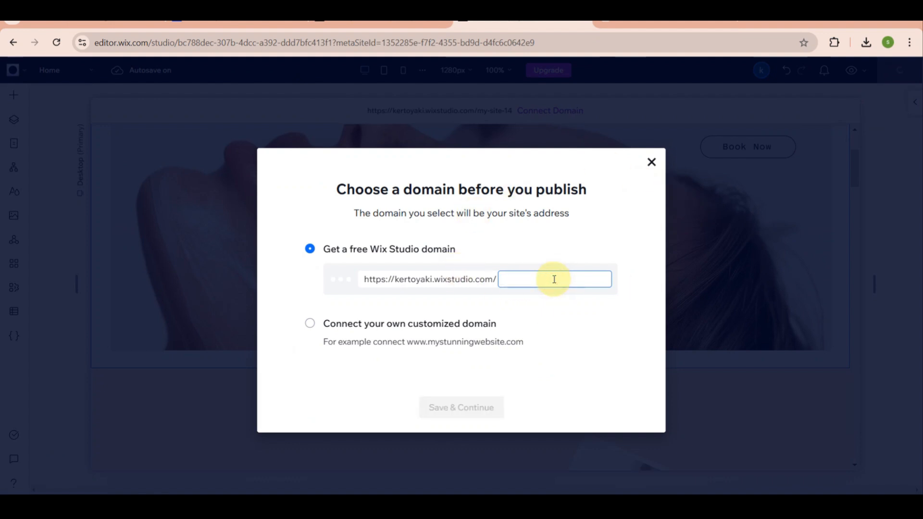
type("lash")
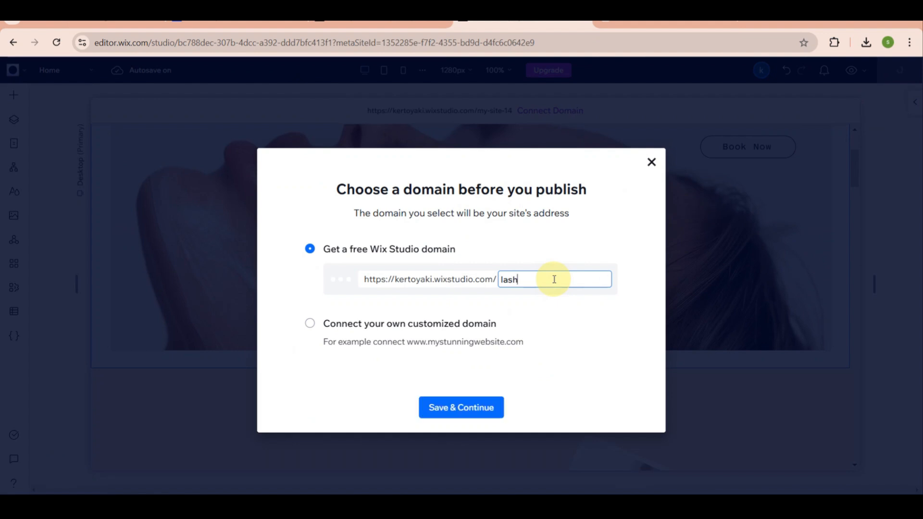
type("kai")
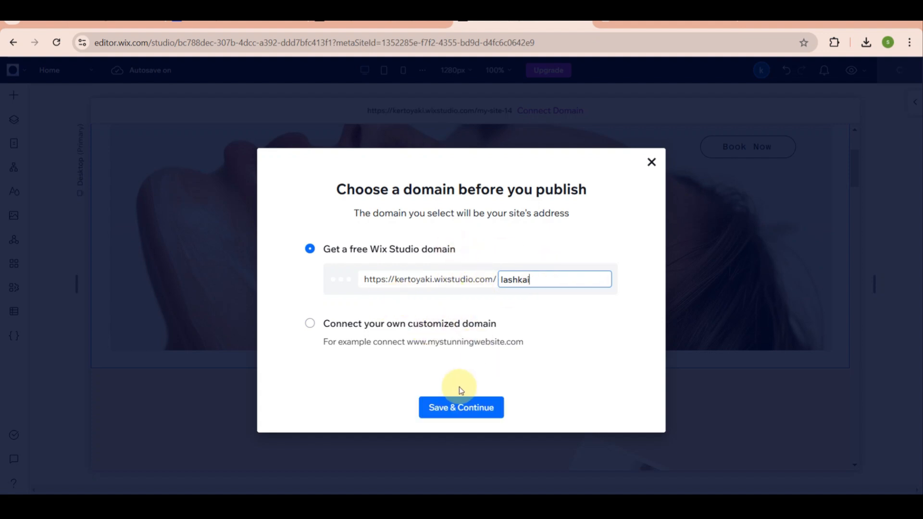
left_click(456, 413)
scroll(456, 413, "up", 5)
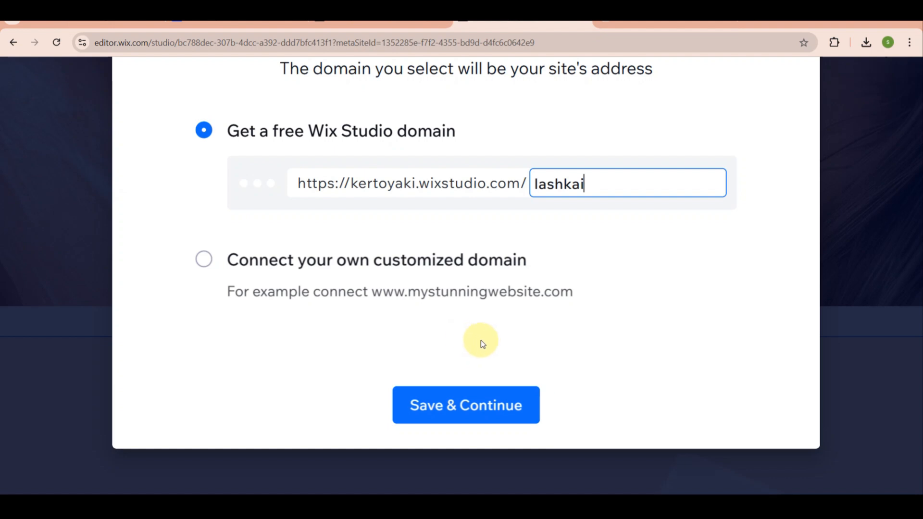
left_click(209, 260)
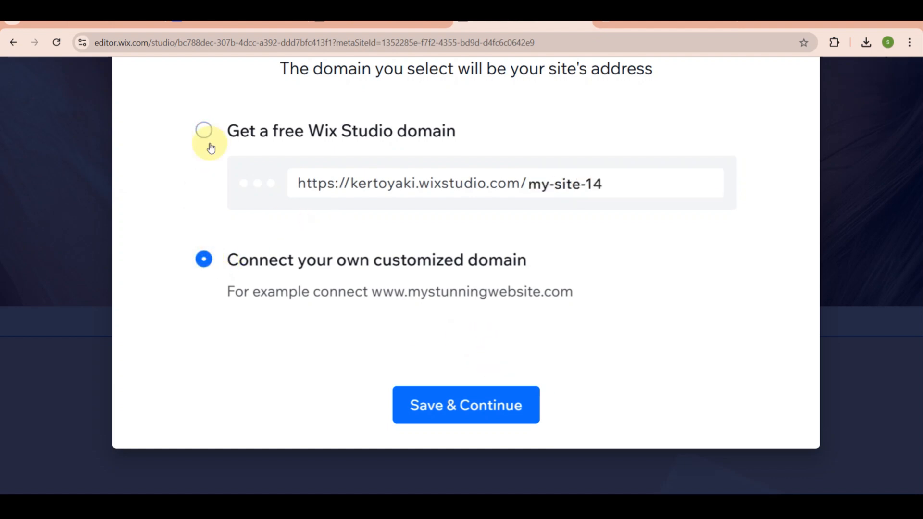
left_click(204, 130)
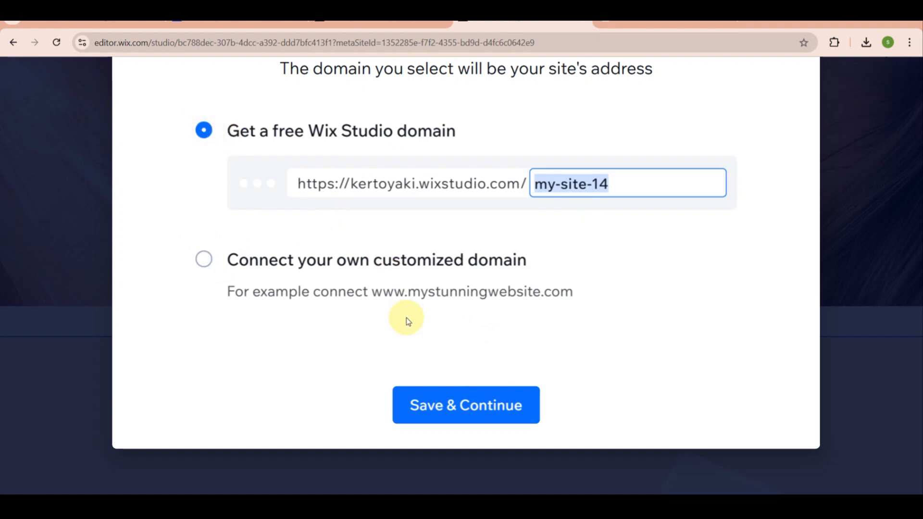
Publish the site on the free Wix Studio domain as my-site-14 and open the live site
left_click(460, 409)
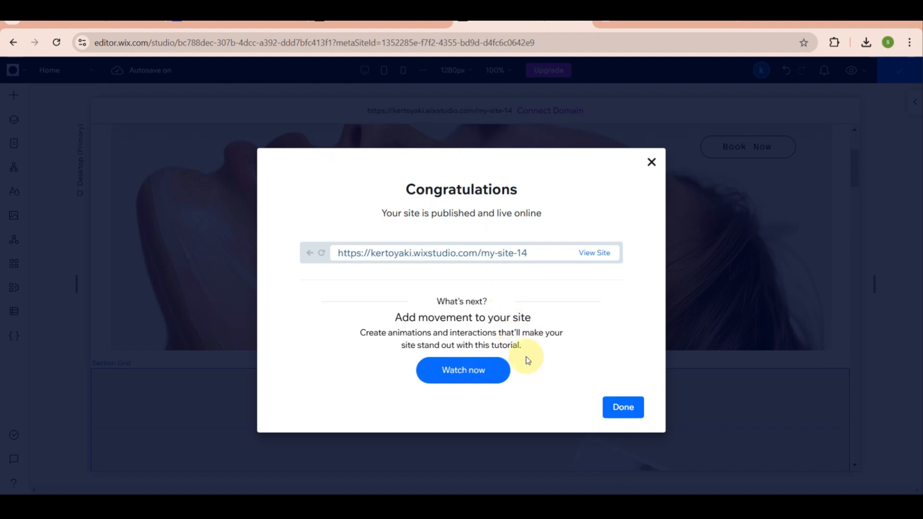
scroll(603, 250, "up", 5)
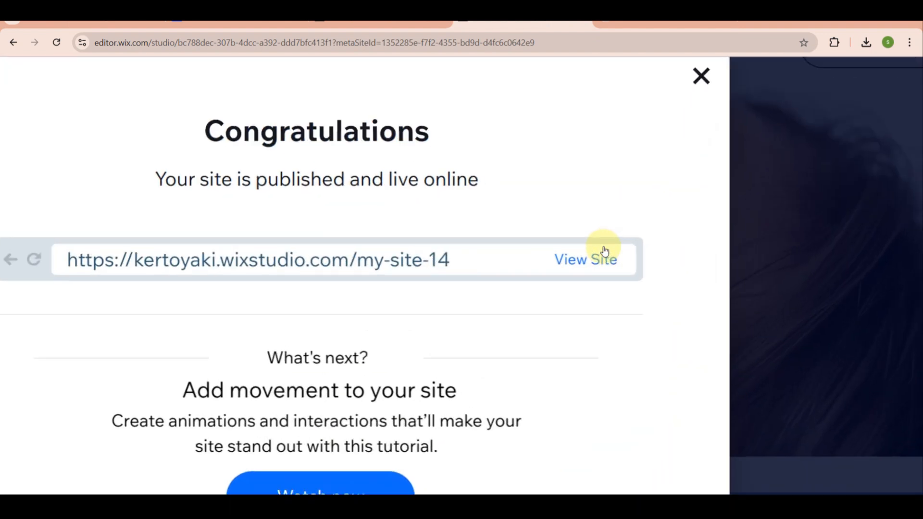
left_click(594, 260)
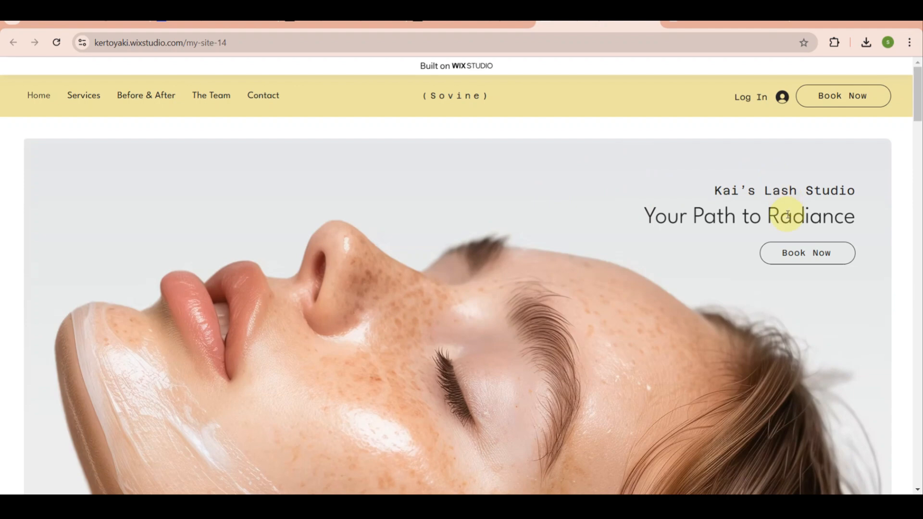
Review the published home page's lash services, founder's note and client testimonials
scroll(787, 215, "down", 7)
scroll(787, 215, "down", 7)
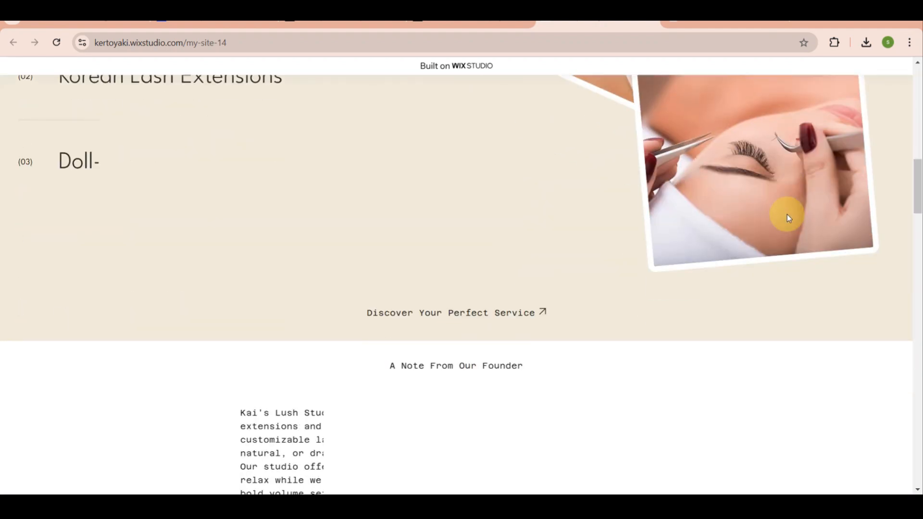
scroll(787, 214, "up", 4)
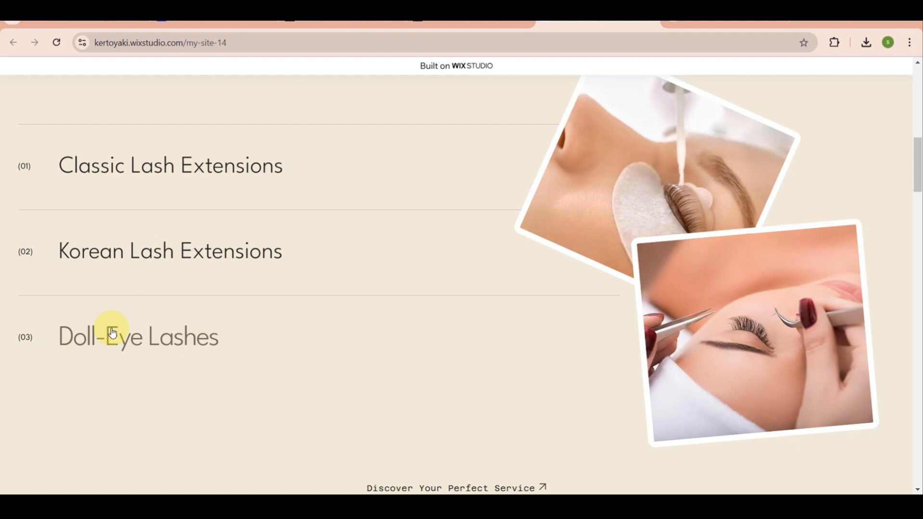
scroll(112, 331, "down", 5)
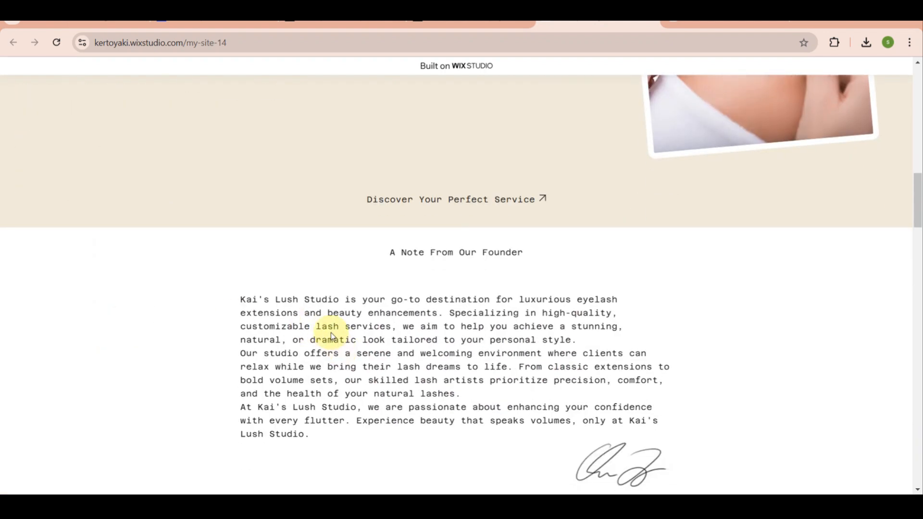
scroll(330, 333, "down", 1)
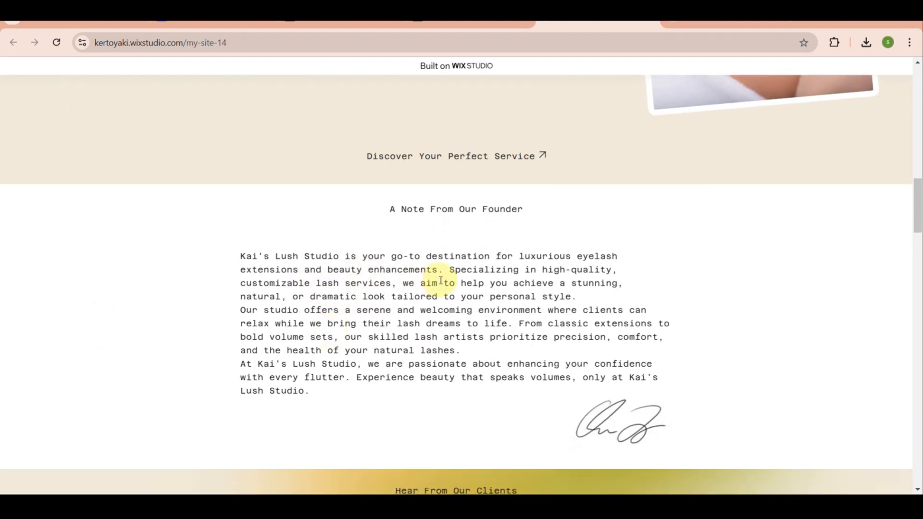
scroll(441, 281, "down", 5)
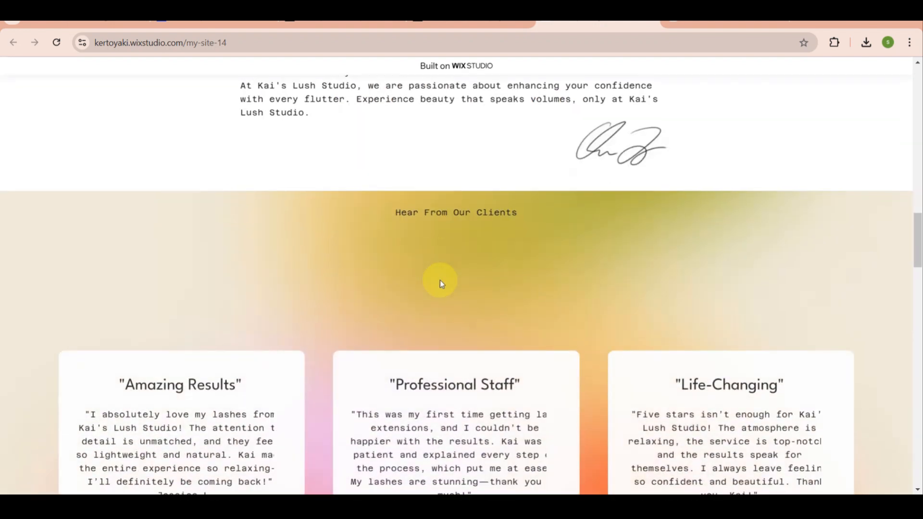
scroll(440, 279, "down", 2)
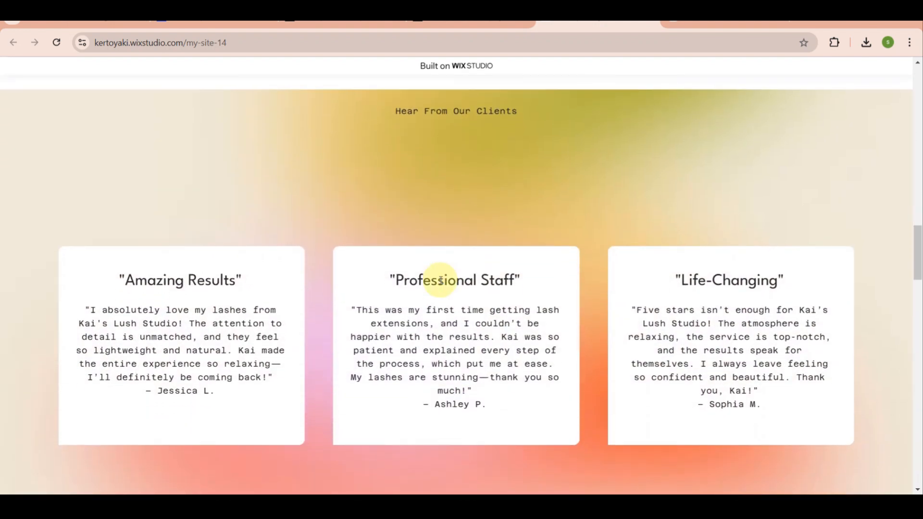